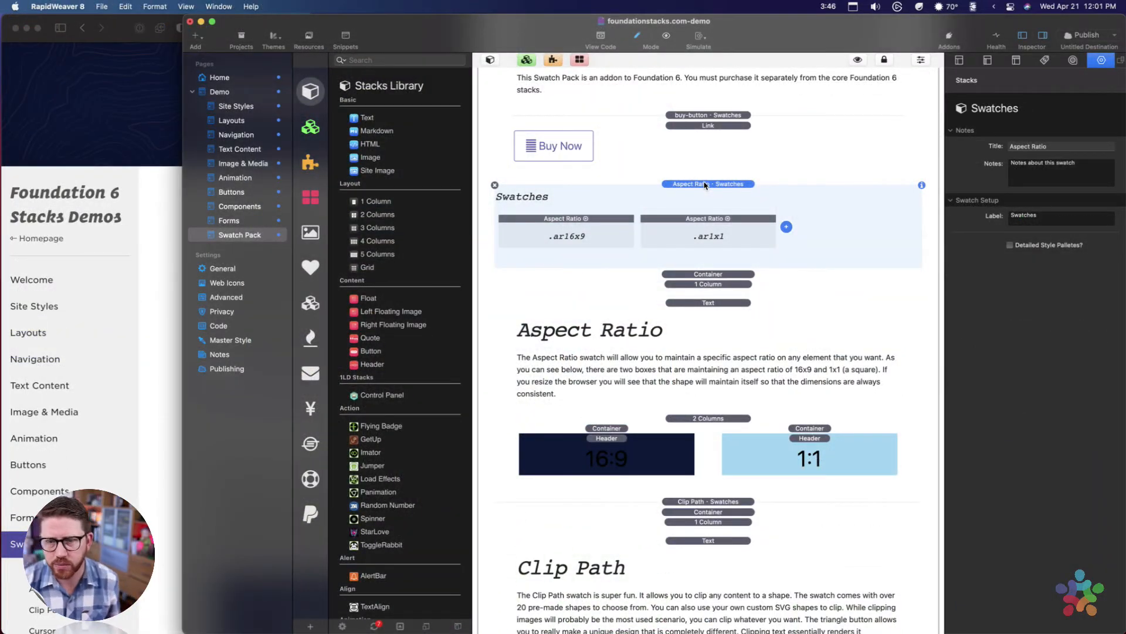
# Inspect the custom classes applied to the 16:9 and 1:1 containers in the Aspect Ratio section.
pyautogui.click(616, 431)
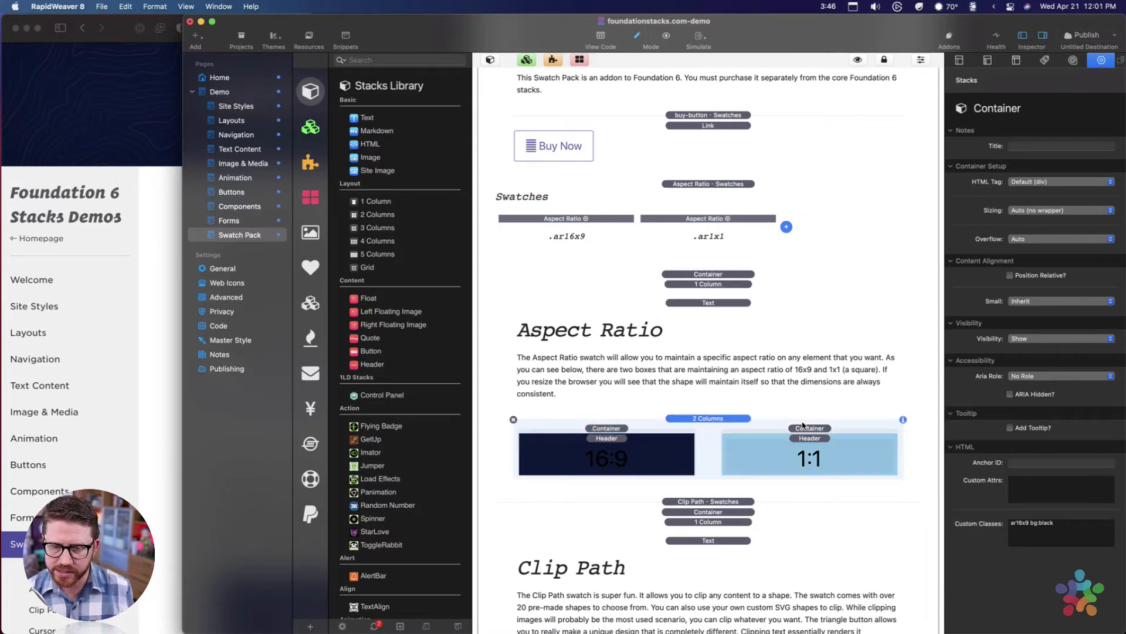
pyautogui.click(589, 430)
pyautogui.click(803, 429)
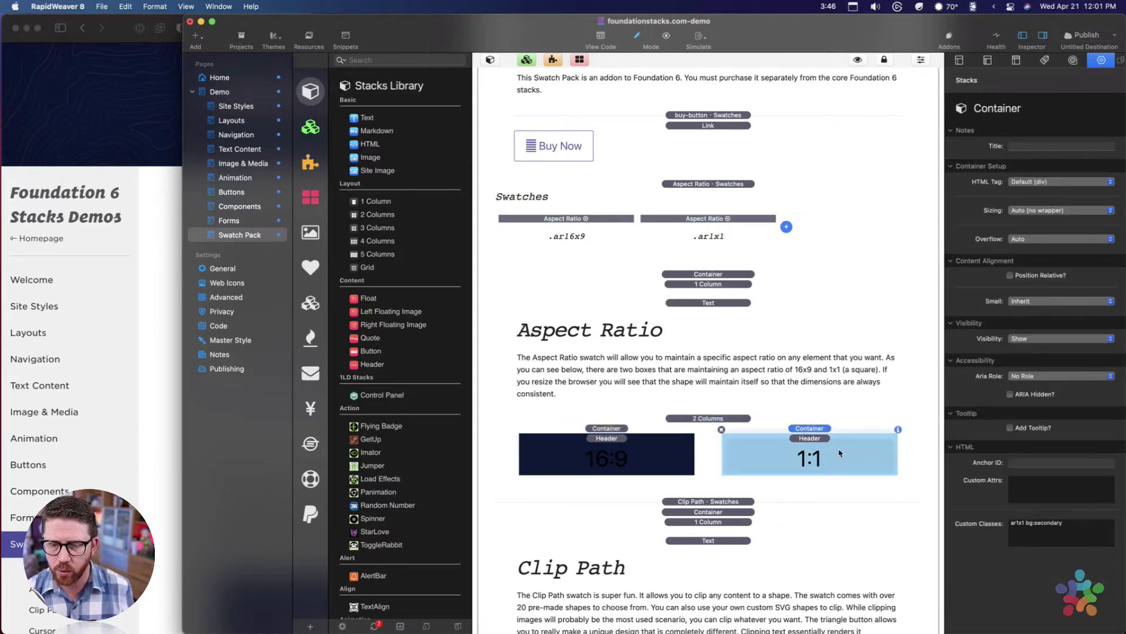
pyautogui.scroll(-5, 874, 470)
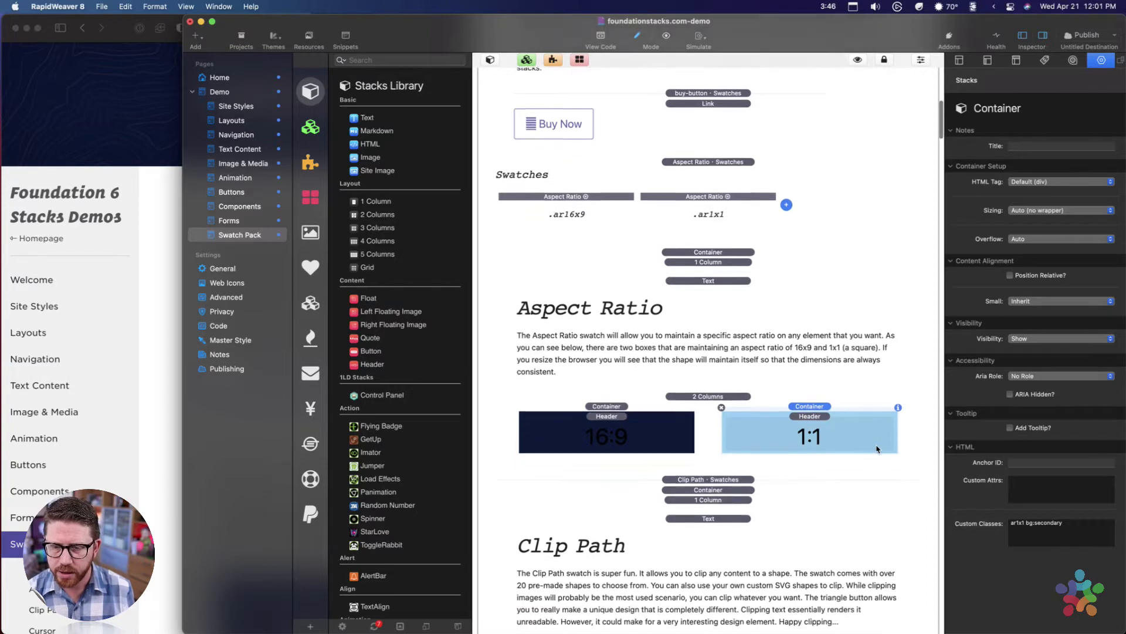
pyautogui.scroll(3, 878, 449)
# Compare the settings of the .ar16x9 and .ar1x1 Aspect Ratio swatches.
pyautogui.click(613, 175)
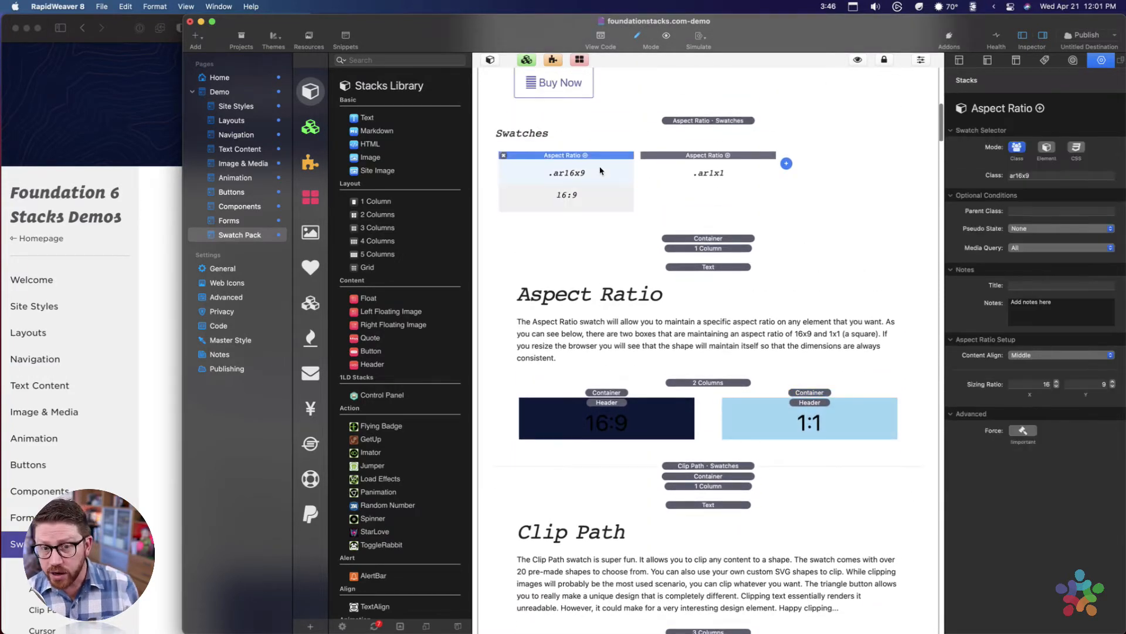
pyautogui.click(714, 158)
pyautogui.click(574, 164)
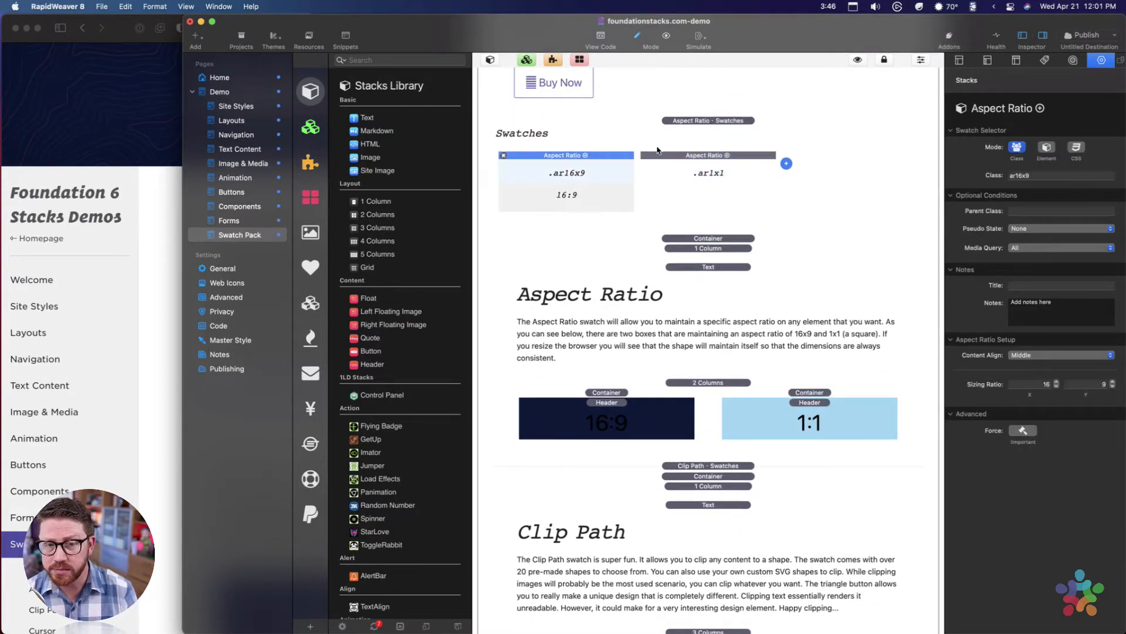
pyautogui.click(716, 159)
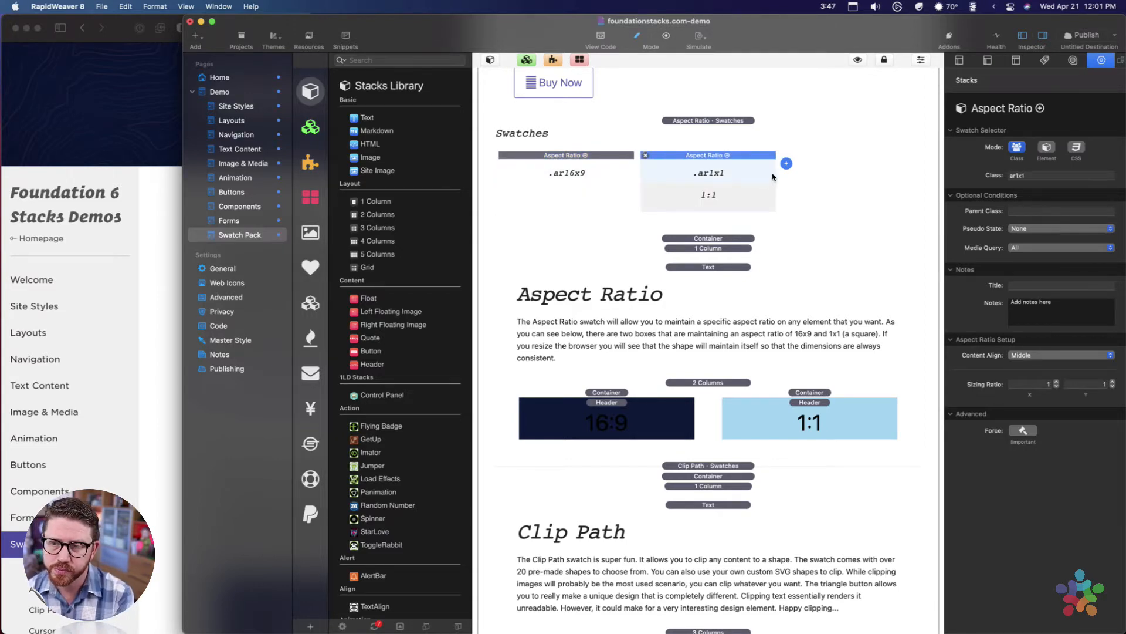
pyautogui.click(571, 159)
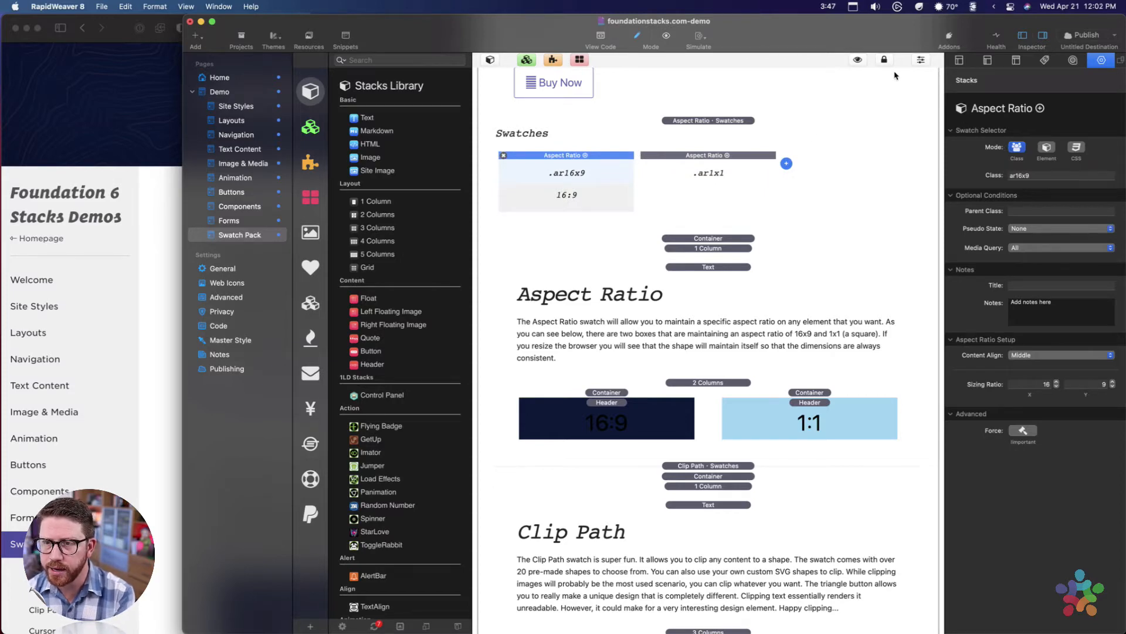
pyautogui.moveTo(896, 26)
pyautogui.mouseDown()
pyautogui.moveTo(846, 26)
pyautogui.moveTo(896, 25)
pyautogui.mouseUp()
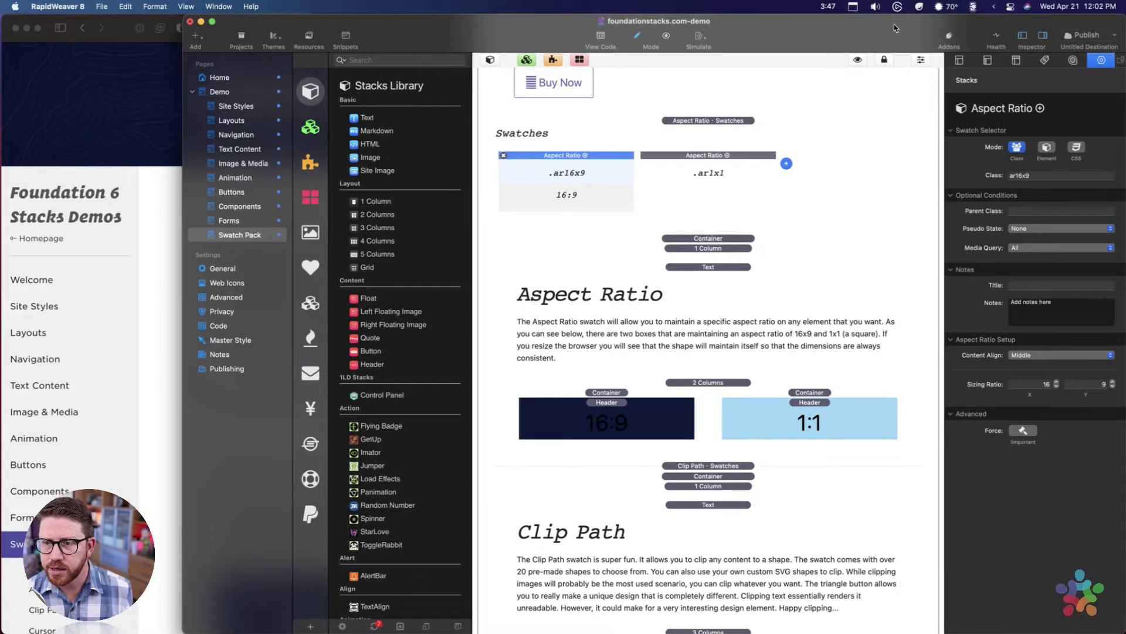
# Review the .ar16x9 swatch's class name, Content Align options and Sizing Ratio fields.
pyautogui.click(1044, 178)
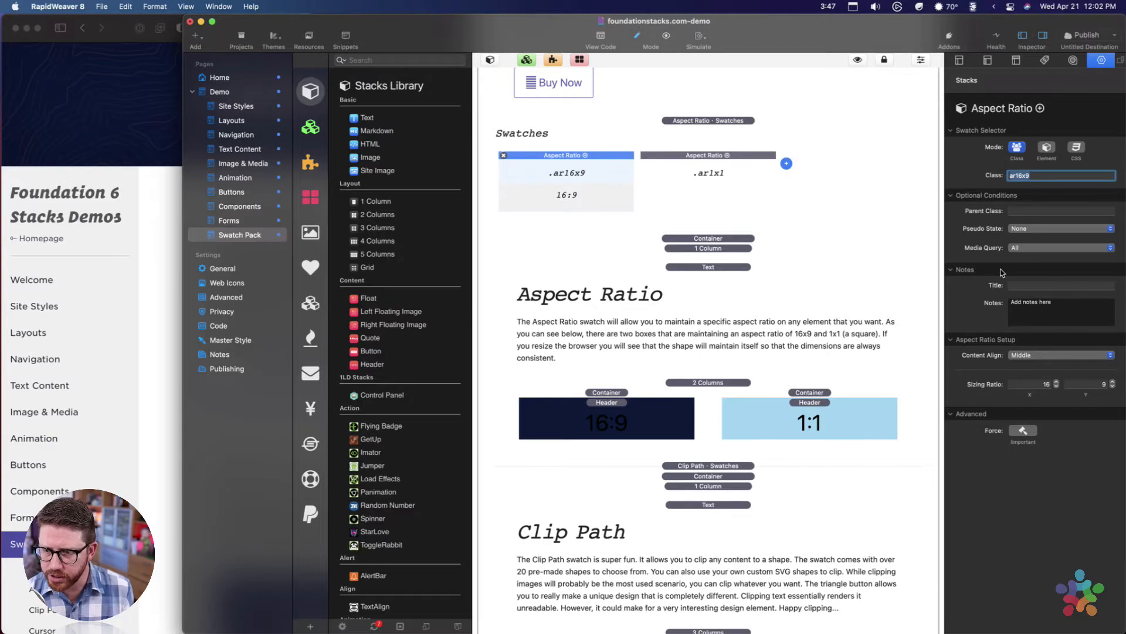
pyautogui.click(1032, 357)
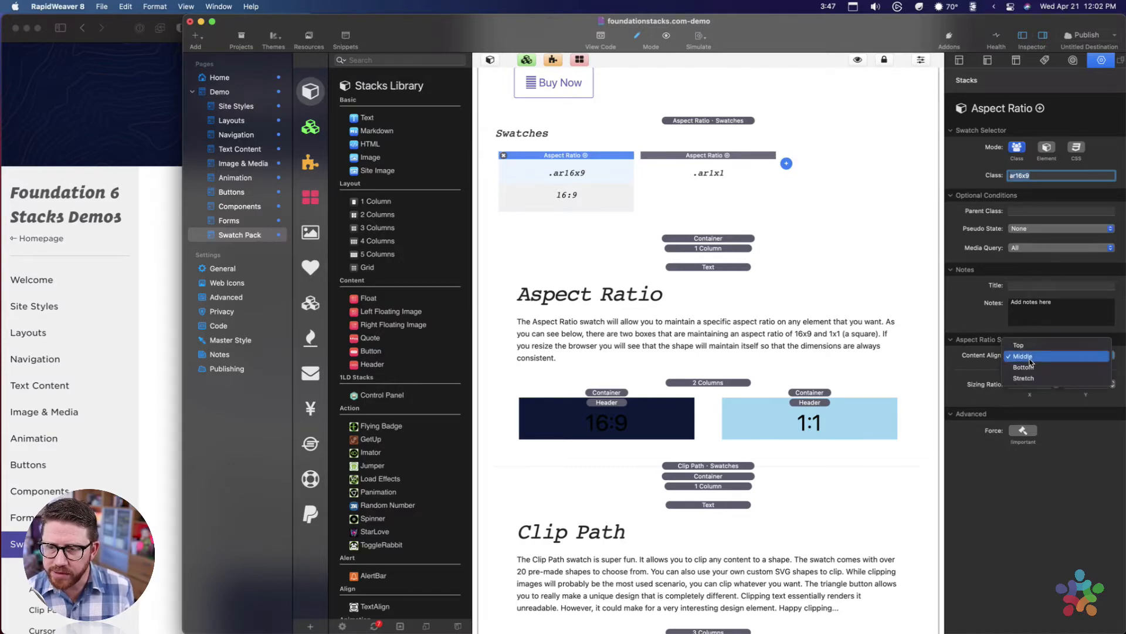
pyautogui.click(967, 363)
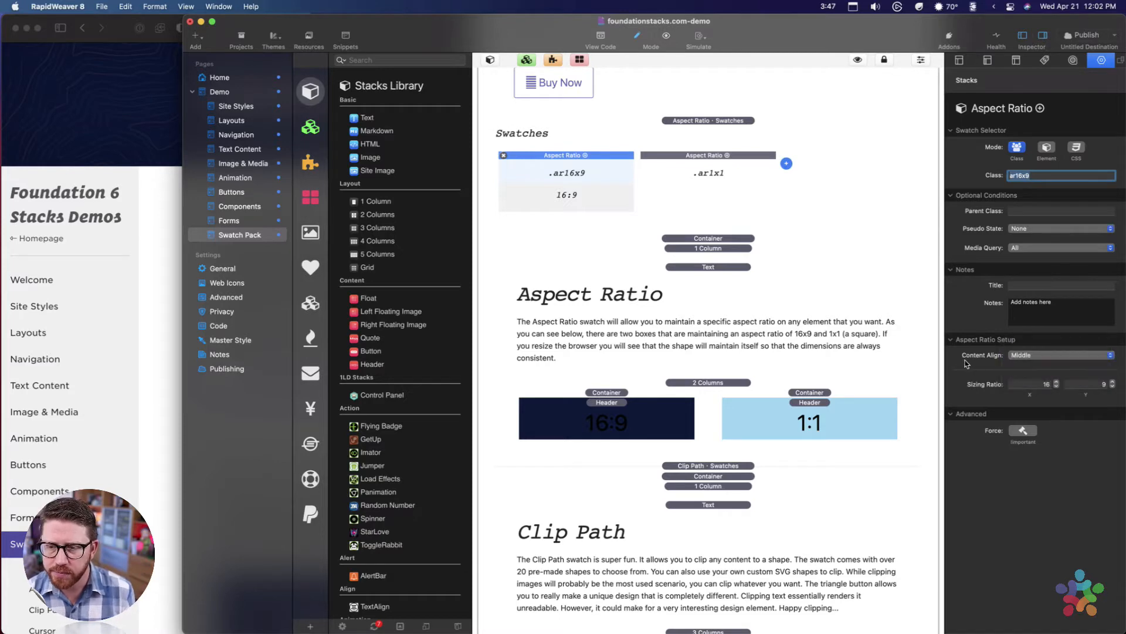
pyautogui.click(1025, 357)
pyautogui.click(1025, 356)
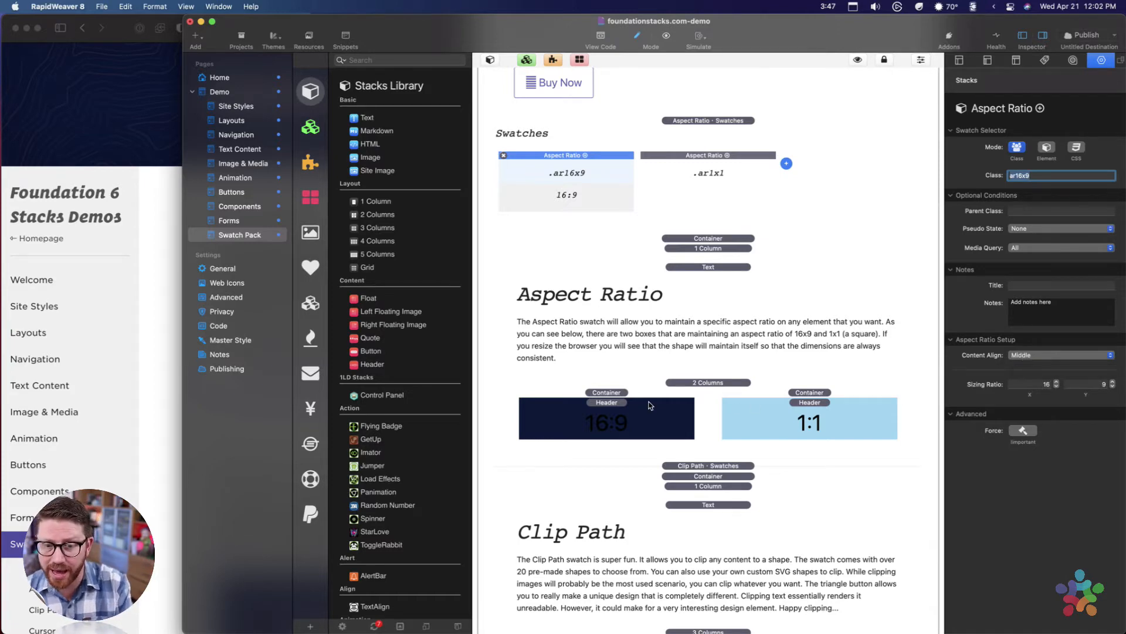
pyautogui.click(1041, 384)
pyautogui.click(1085, 386)
pyautogui.click(1023, 387)
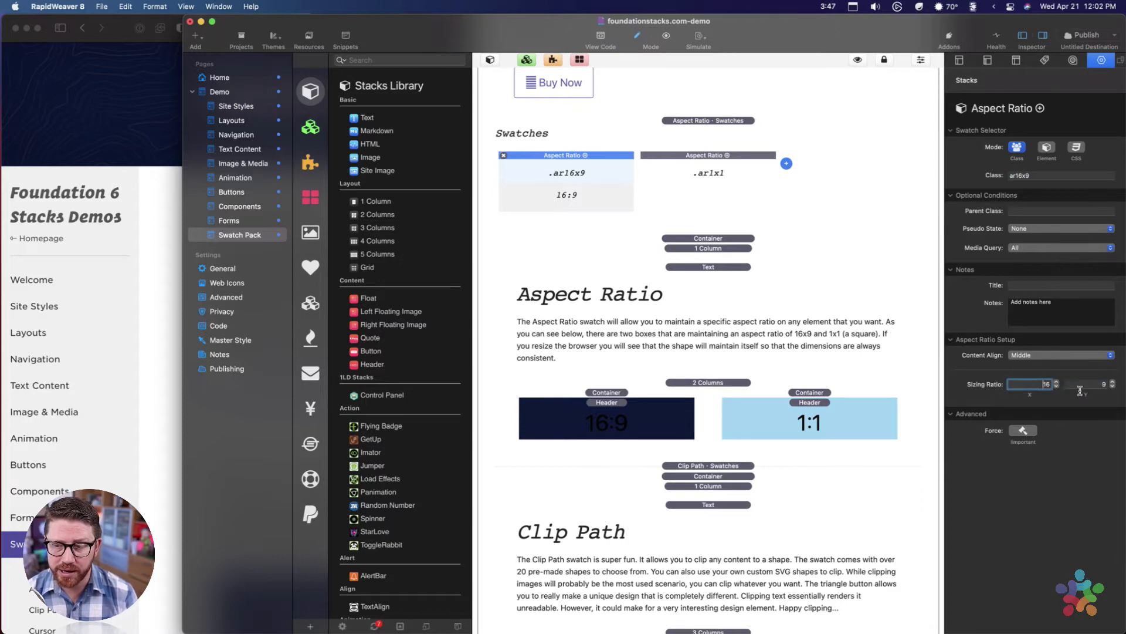
pyautogui.click(1089, 388)
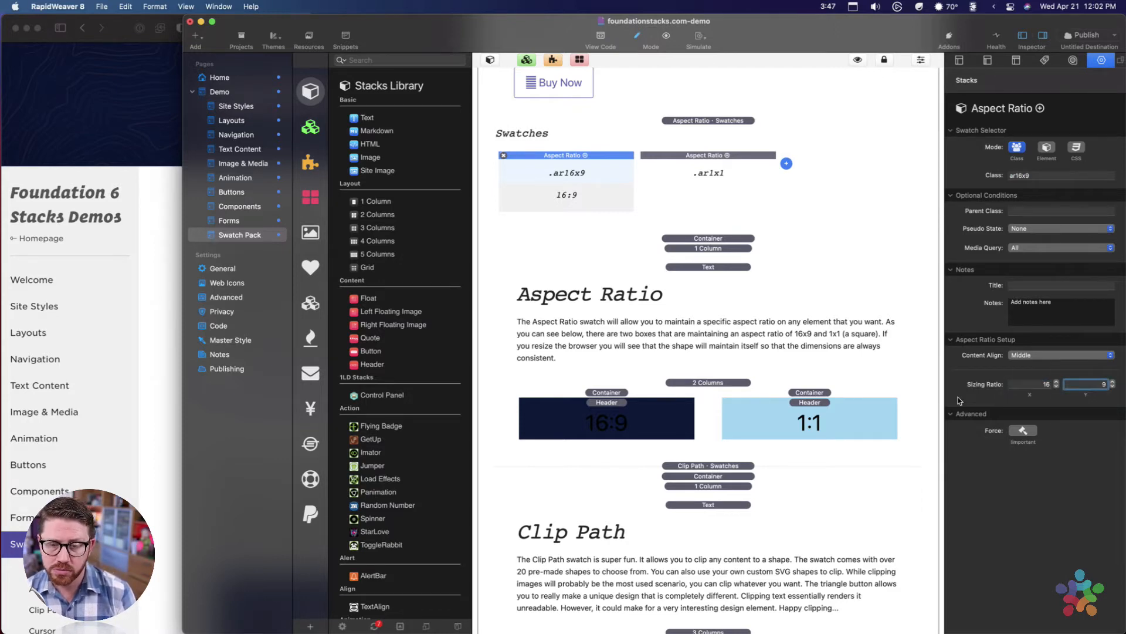
# Examine the X and Y sizing ratio values of the .ar1x1 swatch.
pyautogui.click(736, 162)
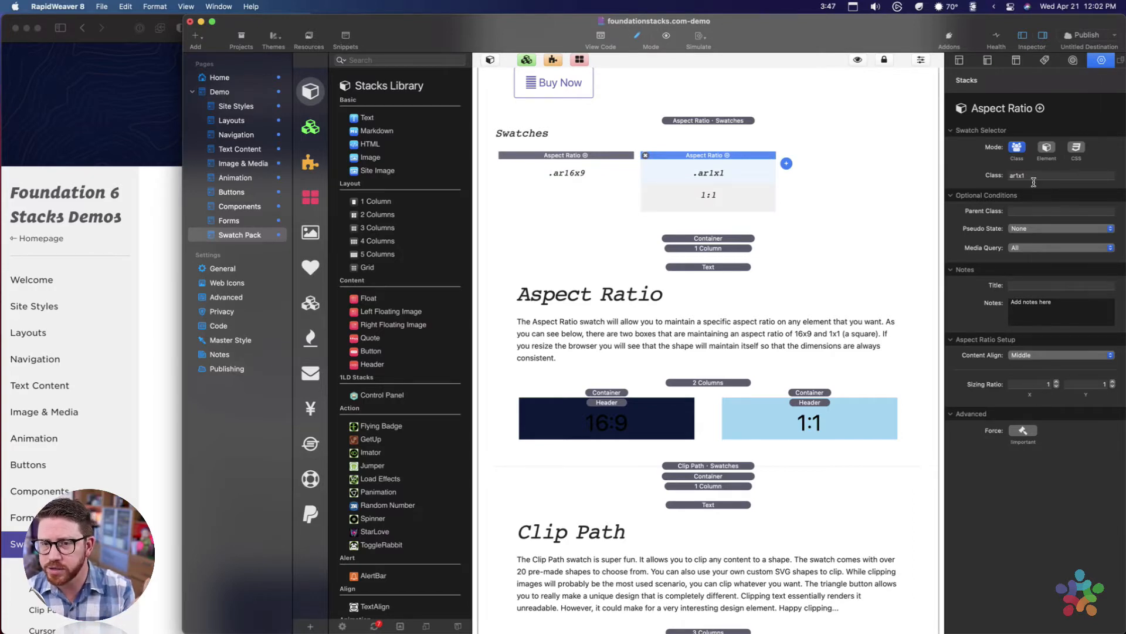
pyautogui.click(1030, 389)
pyautogui.click(1091, 385)
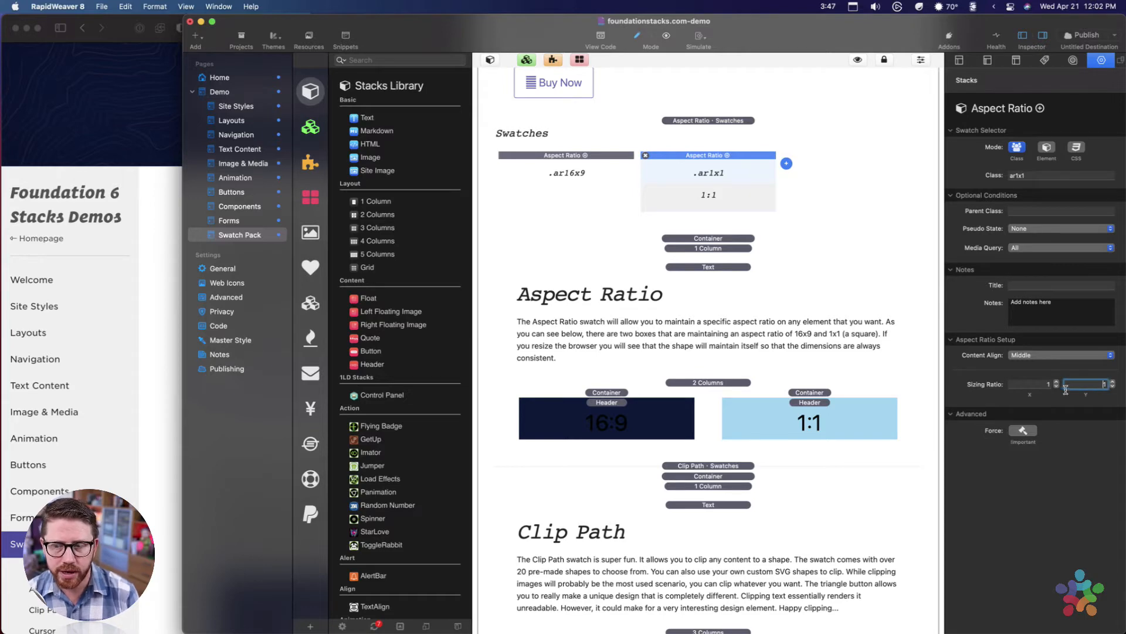
pyautogui.click(1028, 387)
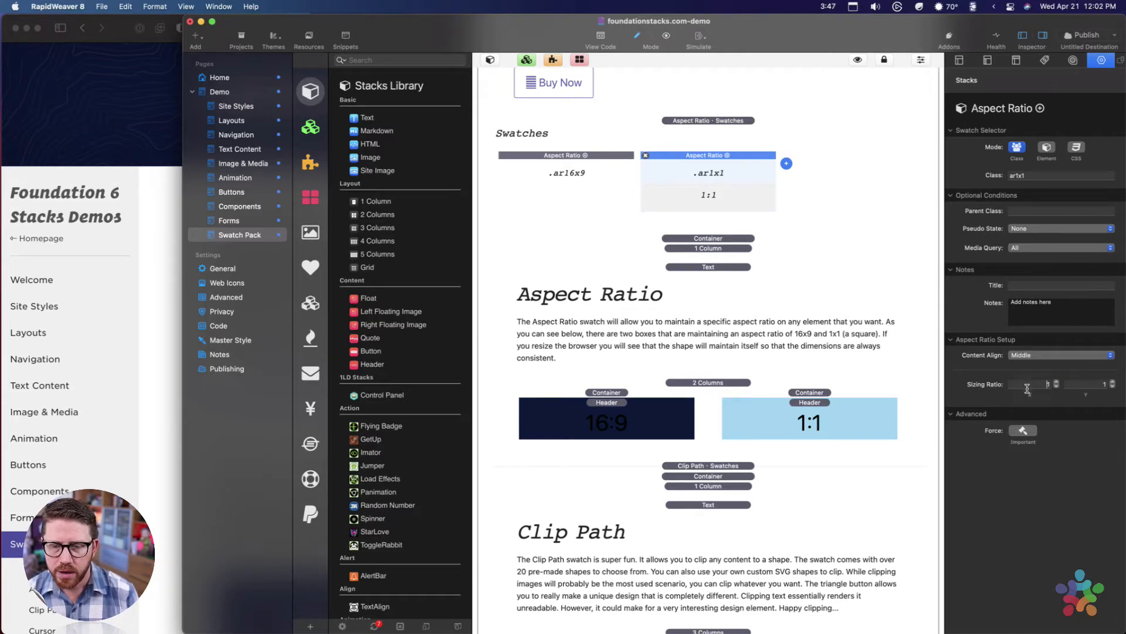
# Set the .ar16x9 swatch's sizing ratio to 1280:720.
pyautogui.click(578, 171)
pyautogui.click(1032, 388)
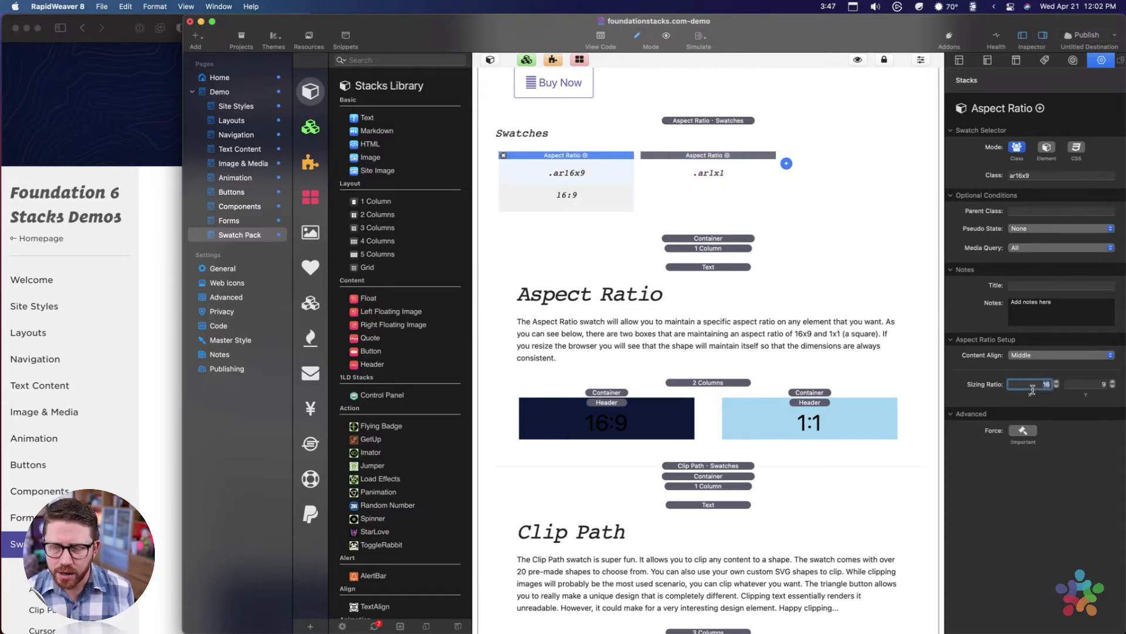
pyautogui.write('1280')
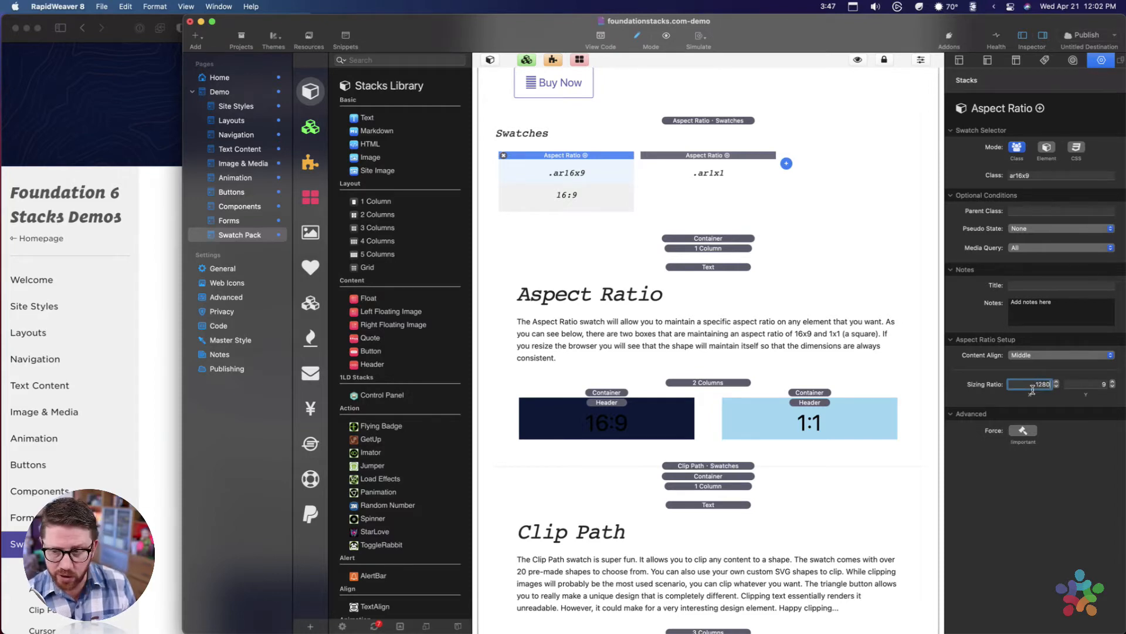
pyautogui.press('Tab')
pyautogui.write('7')
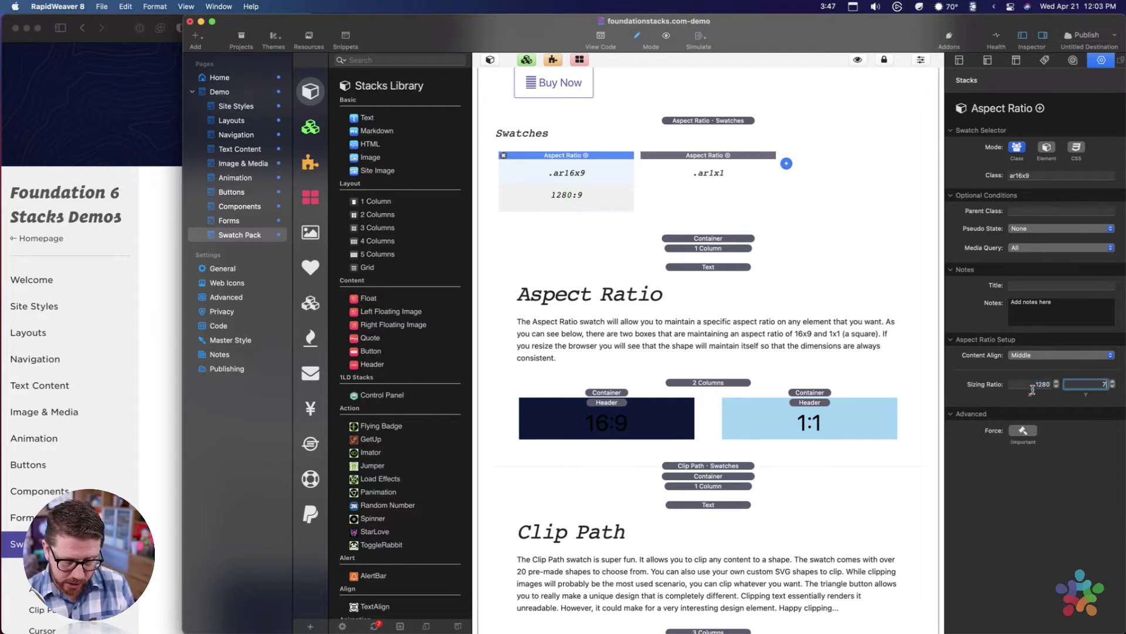
pyautogui.press('Return')
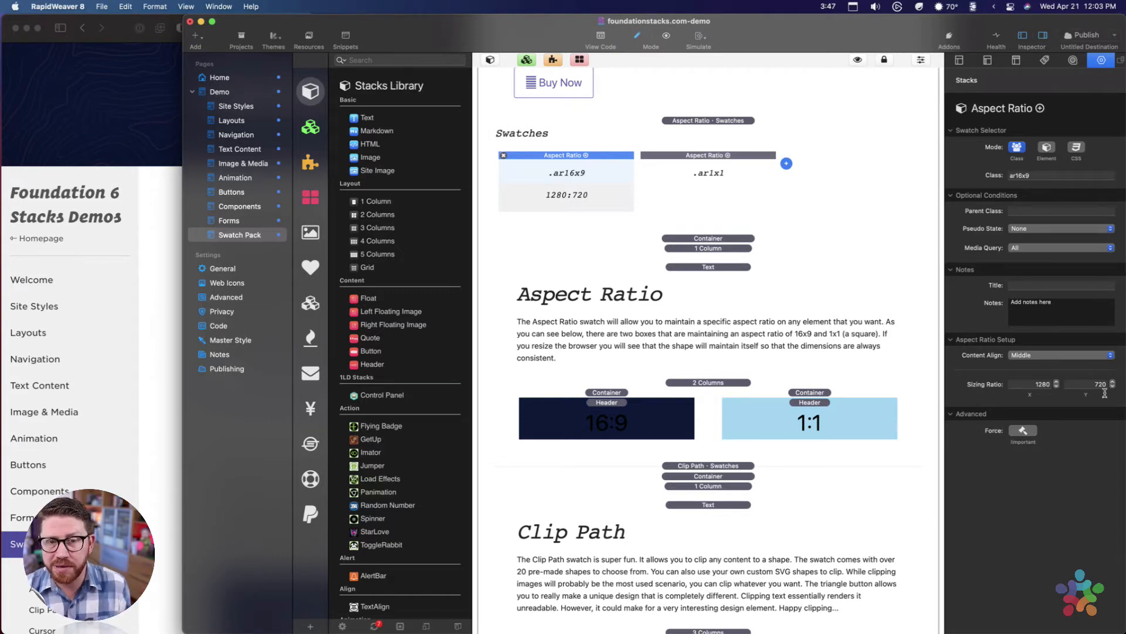
# Set the .ar16x9 swatch's sizing ratio to 16:9.
pyautogui.click(1024, 388)
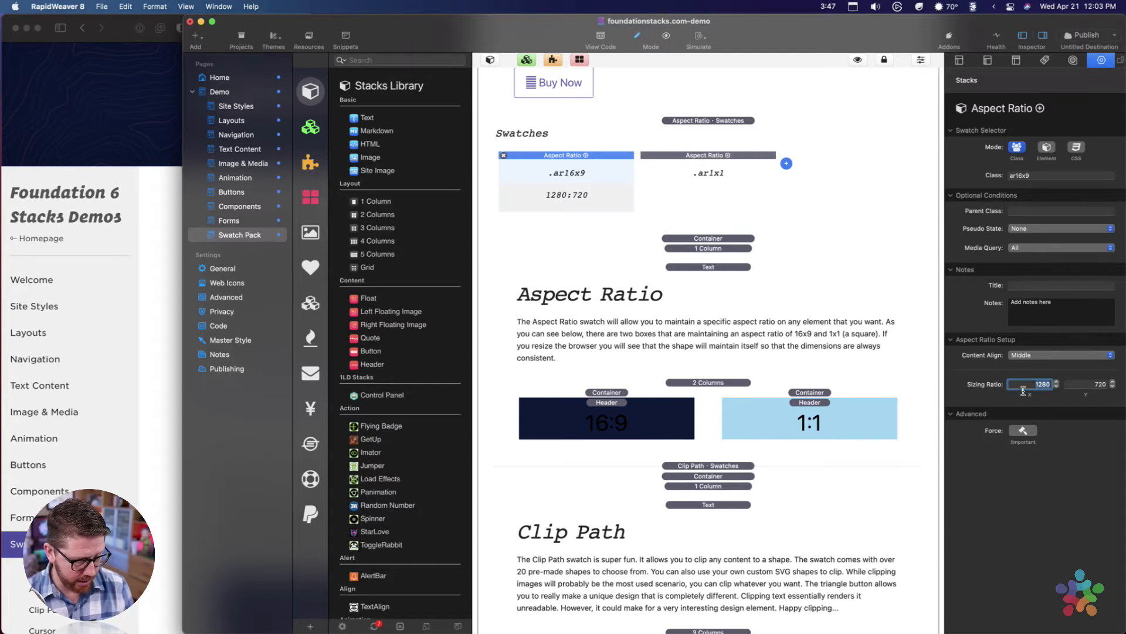
pyautogui.write('16')
pyautogui.press('Tab')
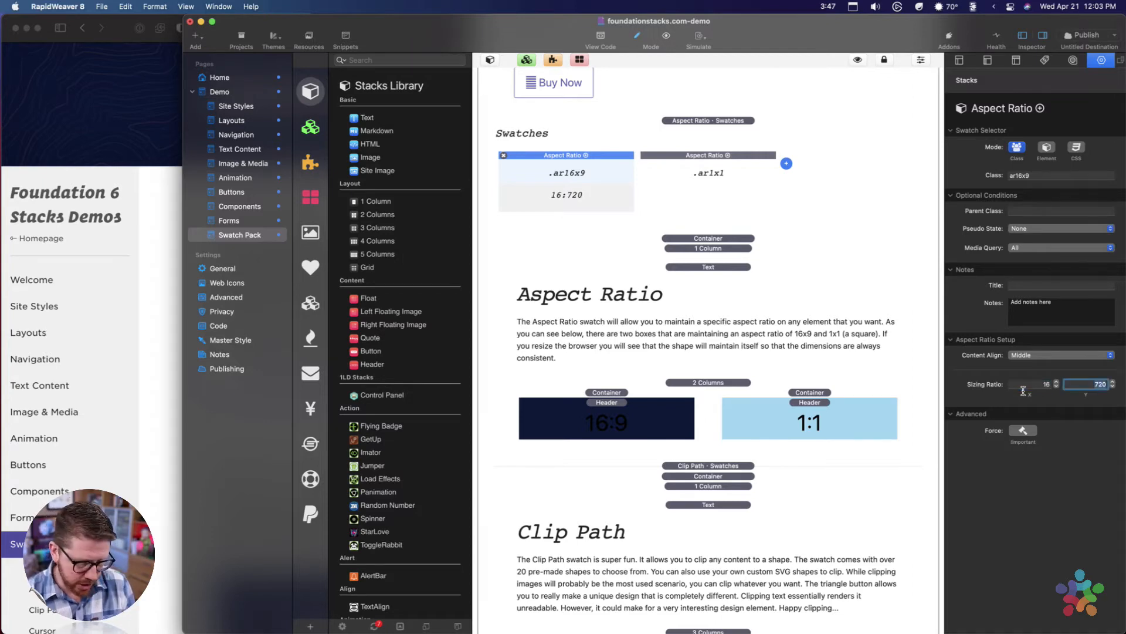
pyautogui.write('9')
pyautogui.press('Return')
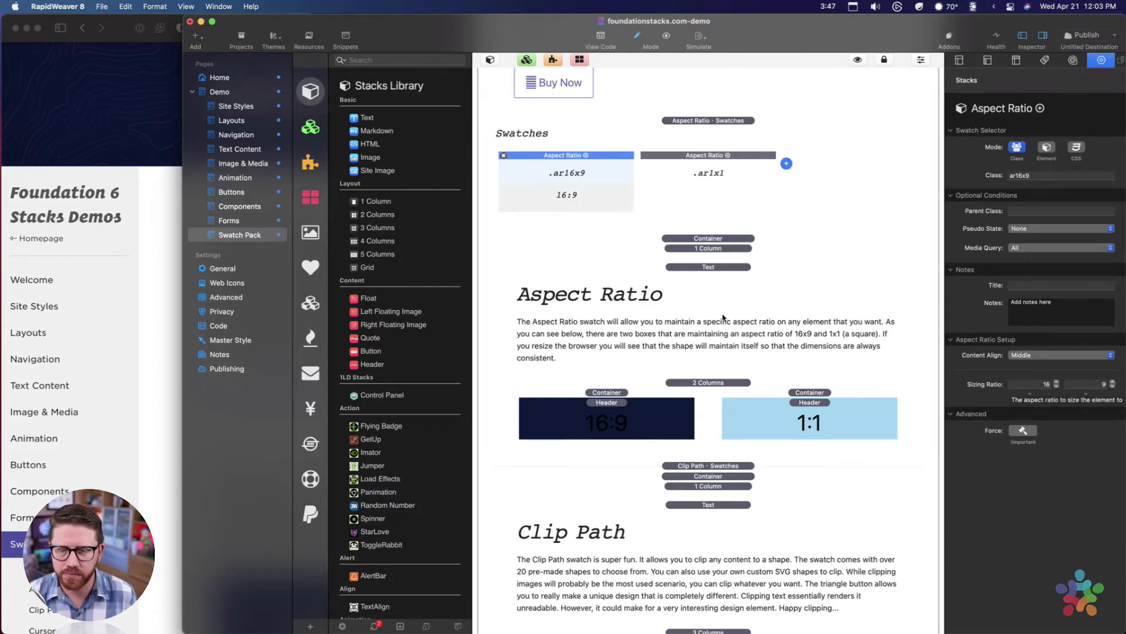
# Check the ar1x1 class on the 1:1 container, and switch to Safari to view its box on the demo page.
pyautogui.click(804, 392)
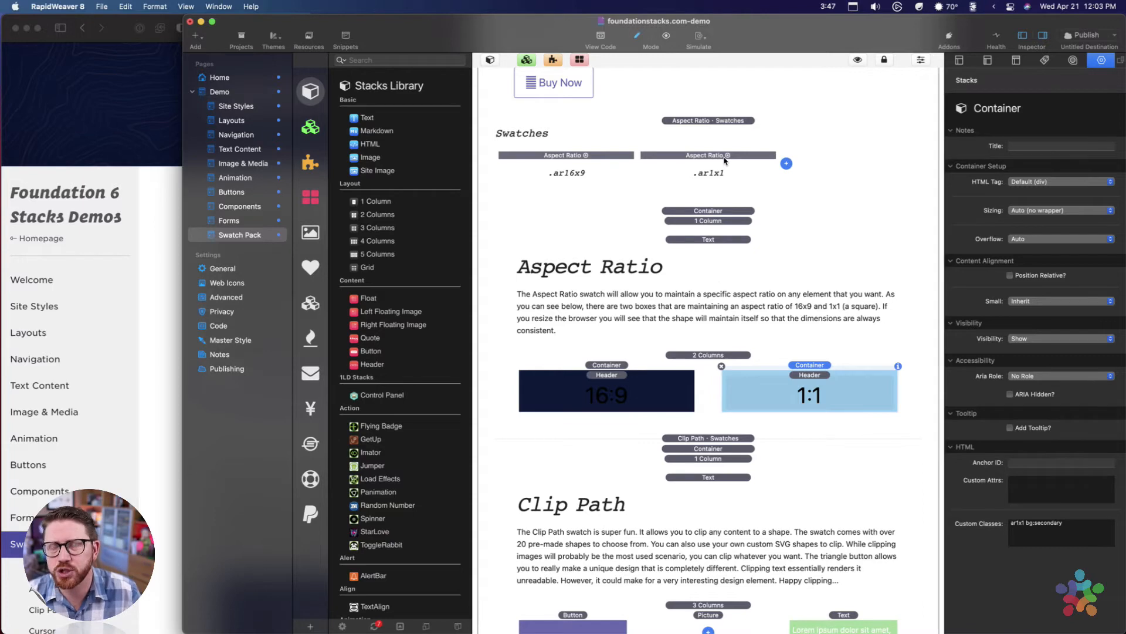
pyautogui.doubleClick(1020, 524)
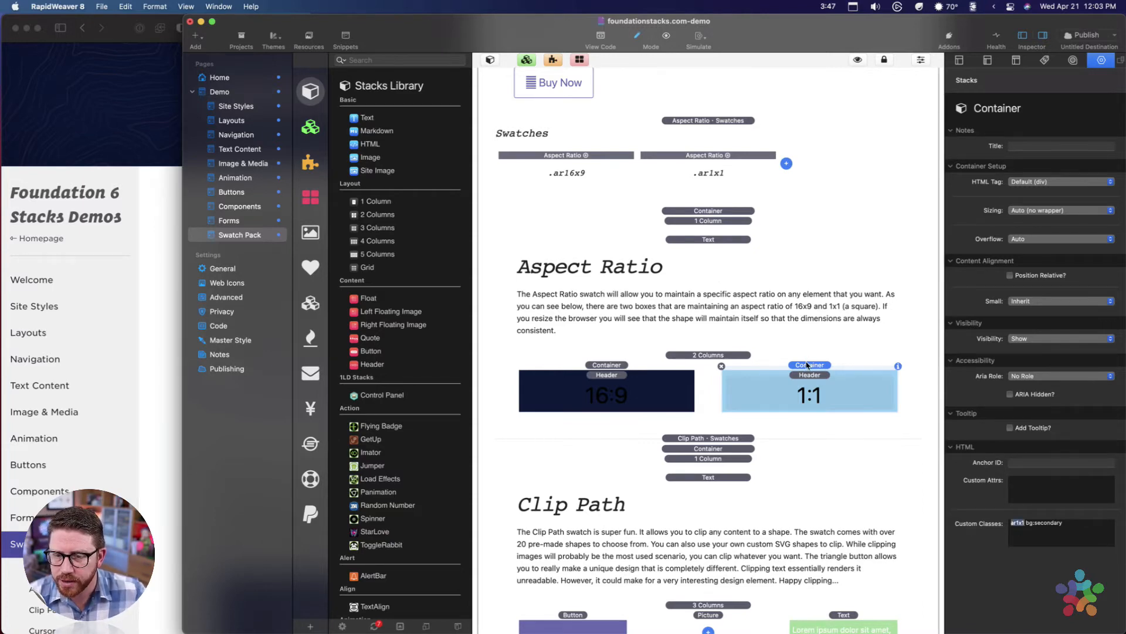
pyautogui.click(157, 91)
pyautogui.scroll(-5, 372, 468)
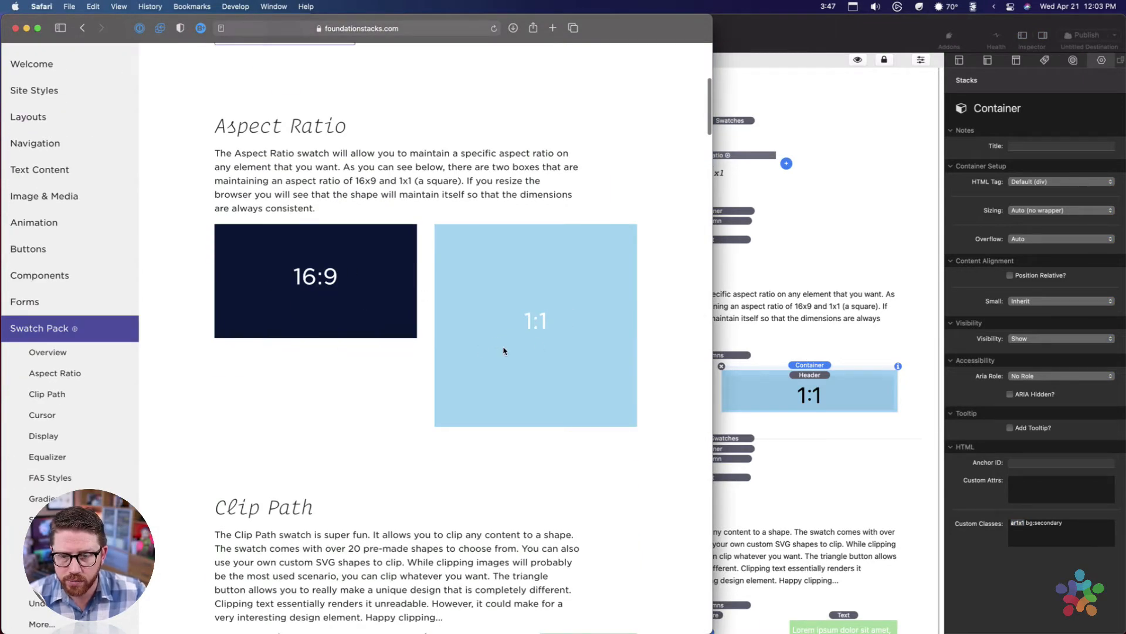
# Return to RapidWeaver and set the .ar1x1 swatch's content alignment to Top.
pyautogui.click(757, 158)
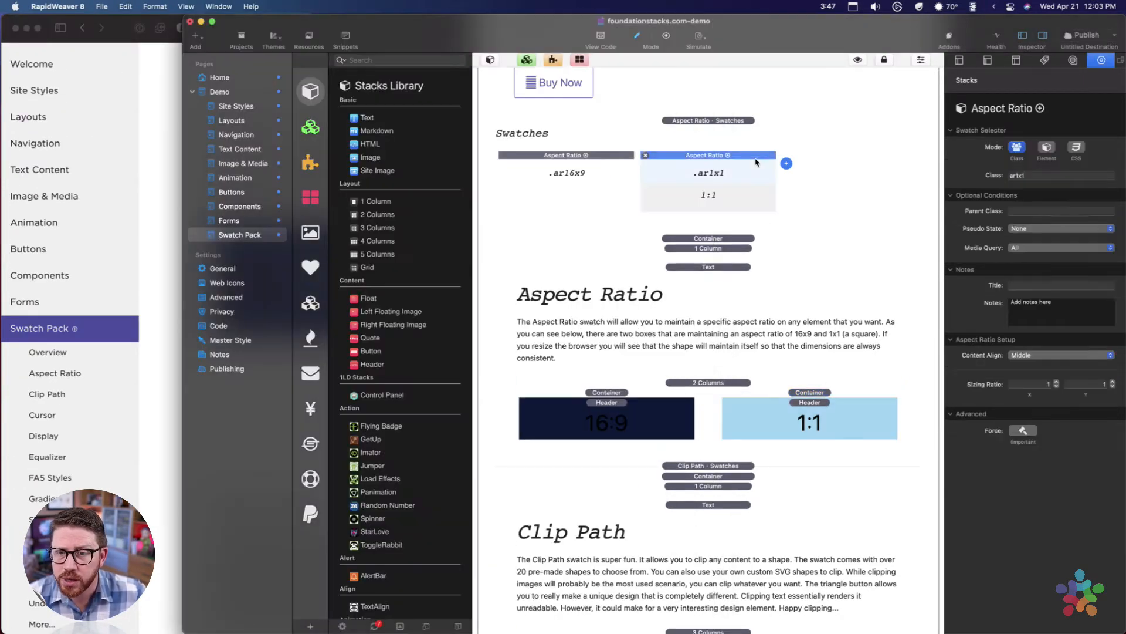
pyautogui.click(1023, 354)
pyautogui.click(1036, 343)
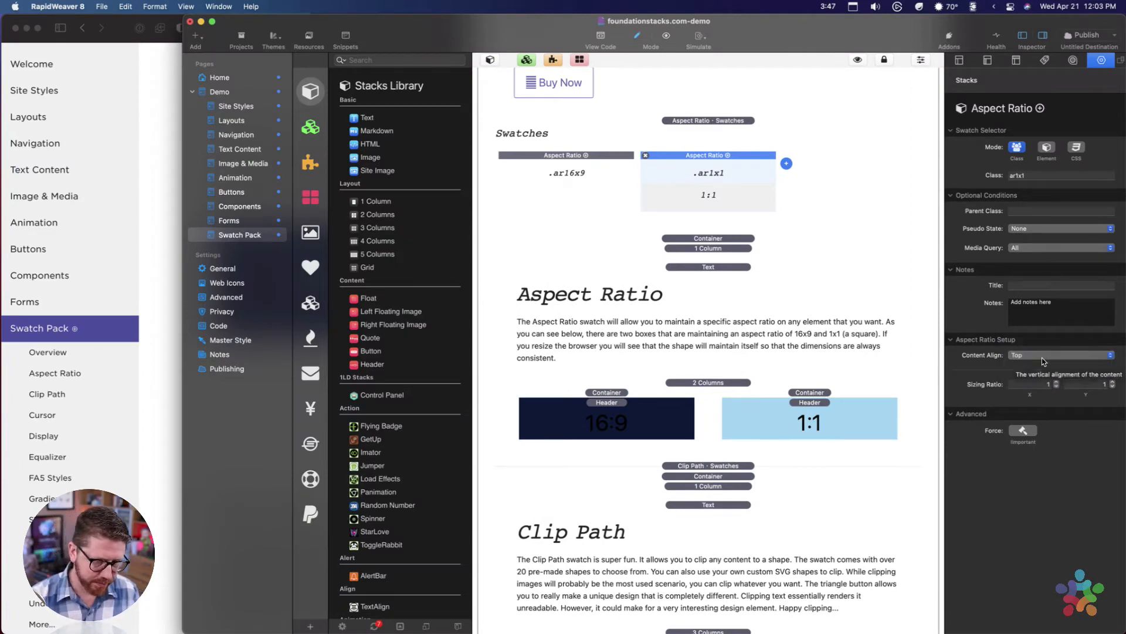
# Preview the Swatch Pack page in Safari and examine where the text sits in the 1:1 box.
pyautogui.press('super+shift+r')
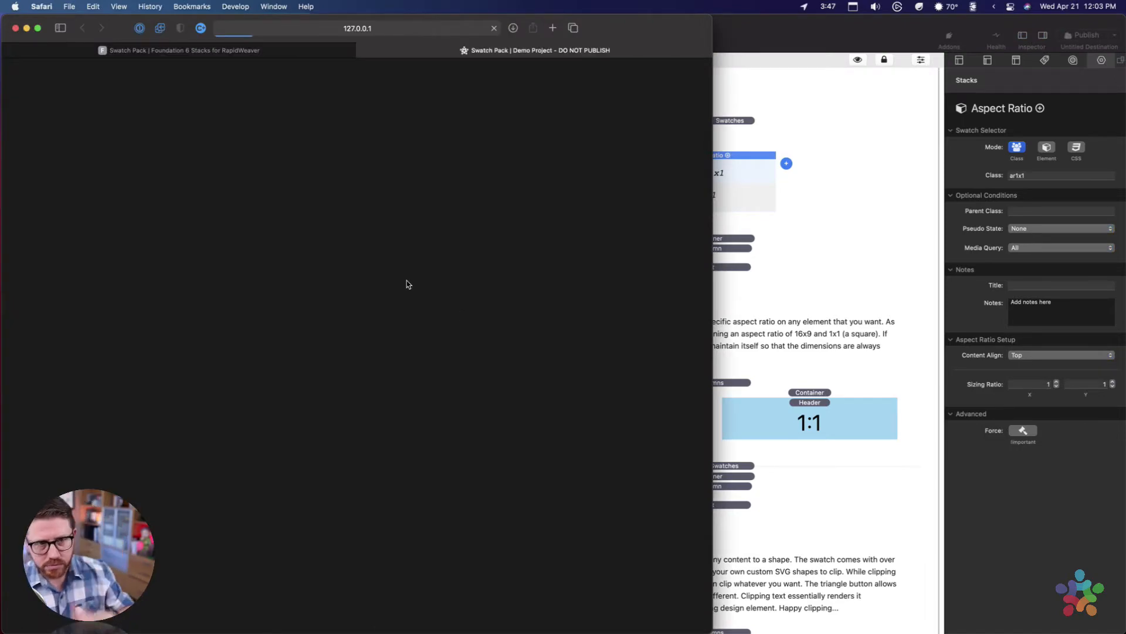
pyautogui.scroll(-5, 409, 285)
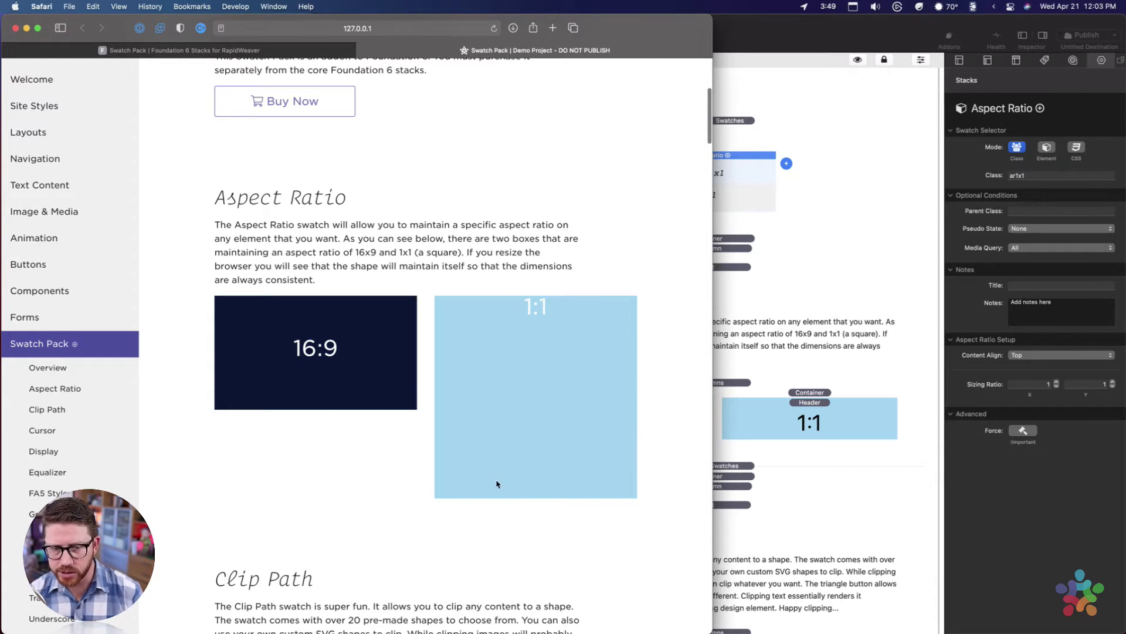
pyautogui.moveTo(523, 308); pyautogui.dragTo(554, 312)
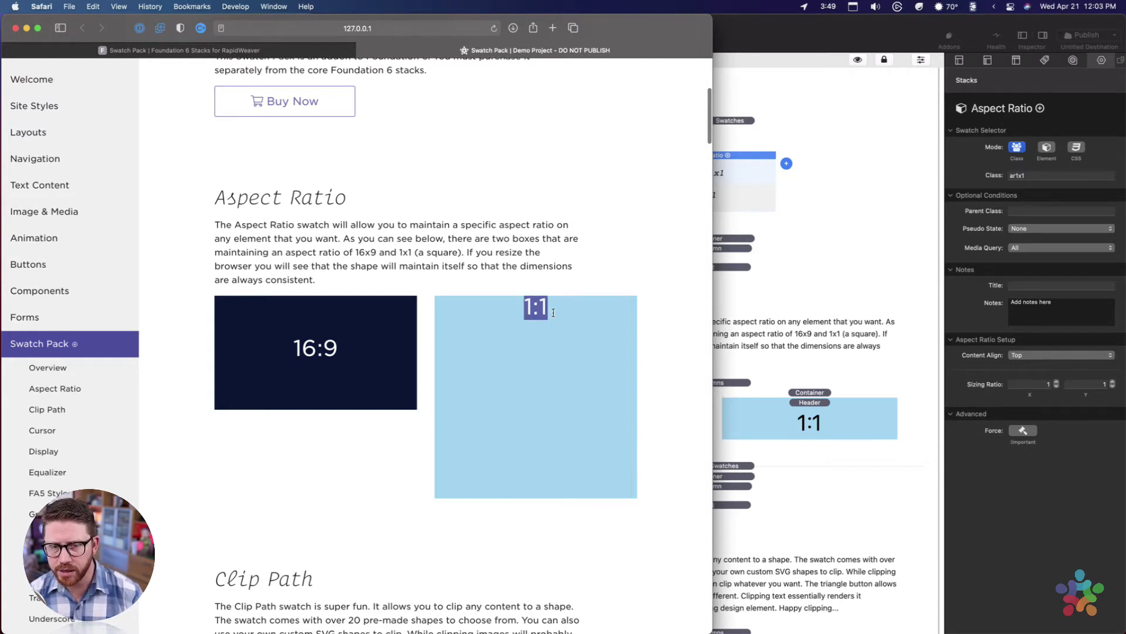
pyautogui.click(553, 312)
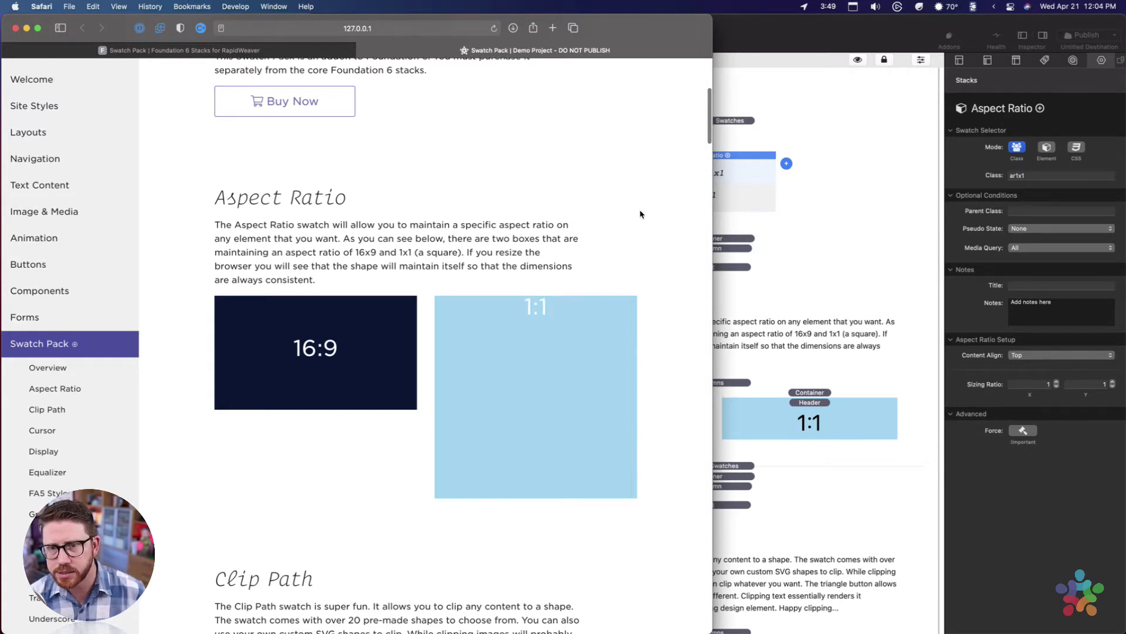
# Return to RapidWeaver, set the .ar1x1 swatch's content alignment to Bottom, and preview the 1:1 box in Safari.
pyautogui.click(737, 159)
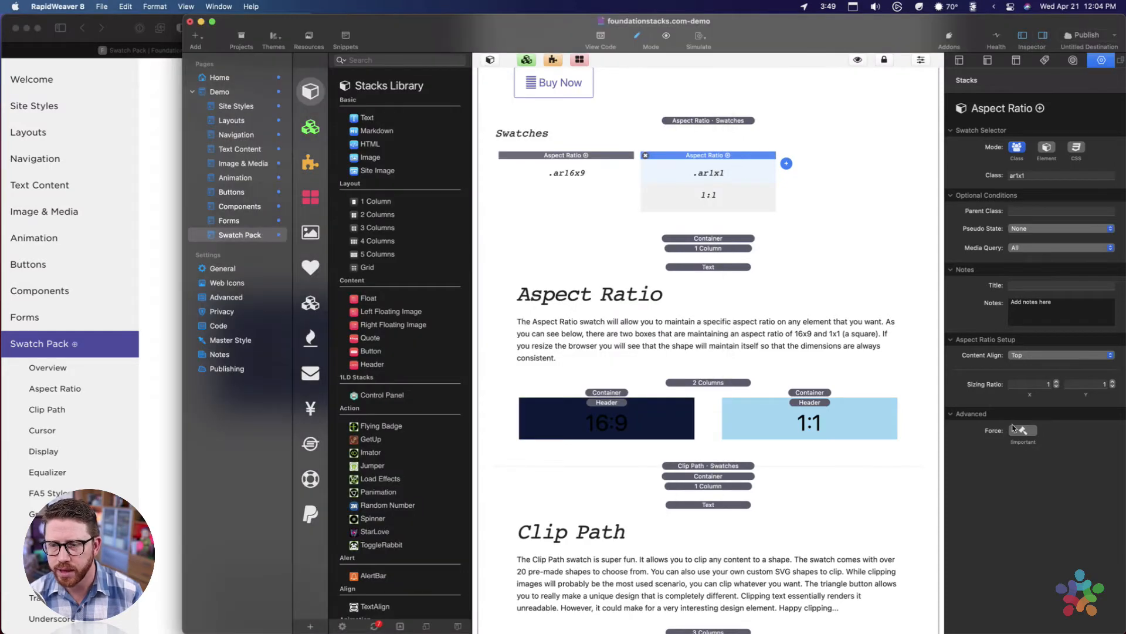
pyautogui.click(1034, 355)
pyautogui.click(1032, 378)
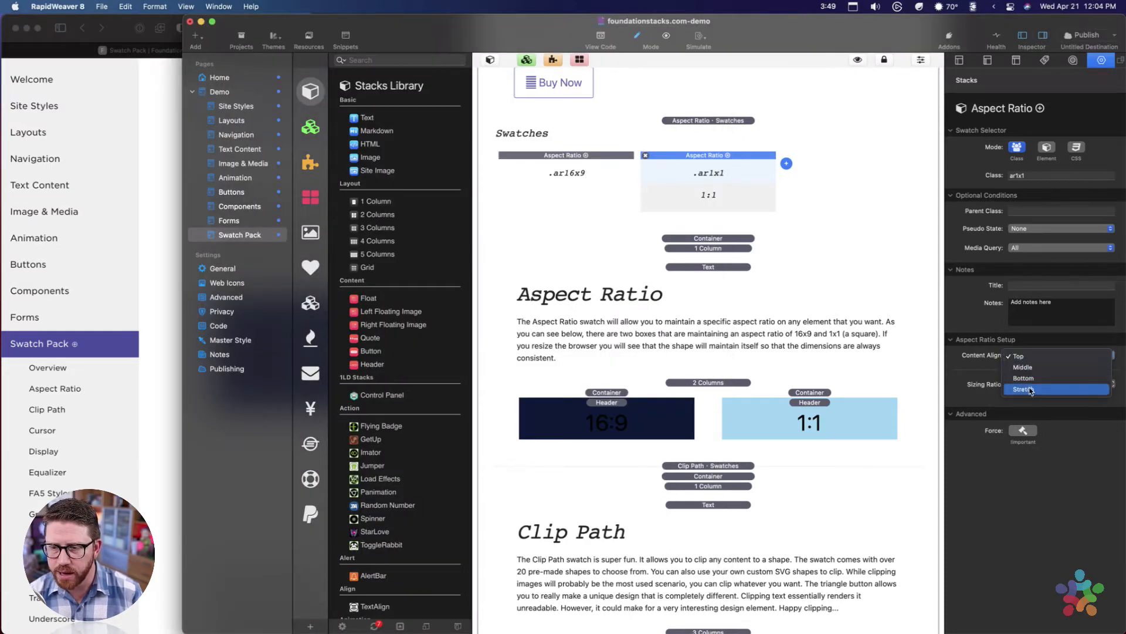
pyautogui.press('super+Tab')
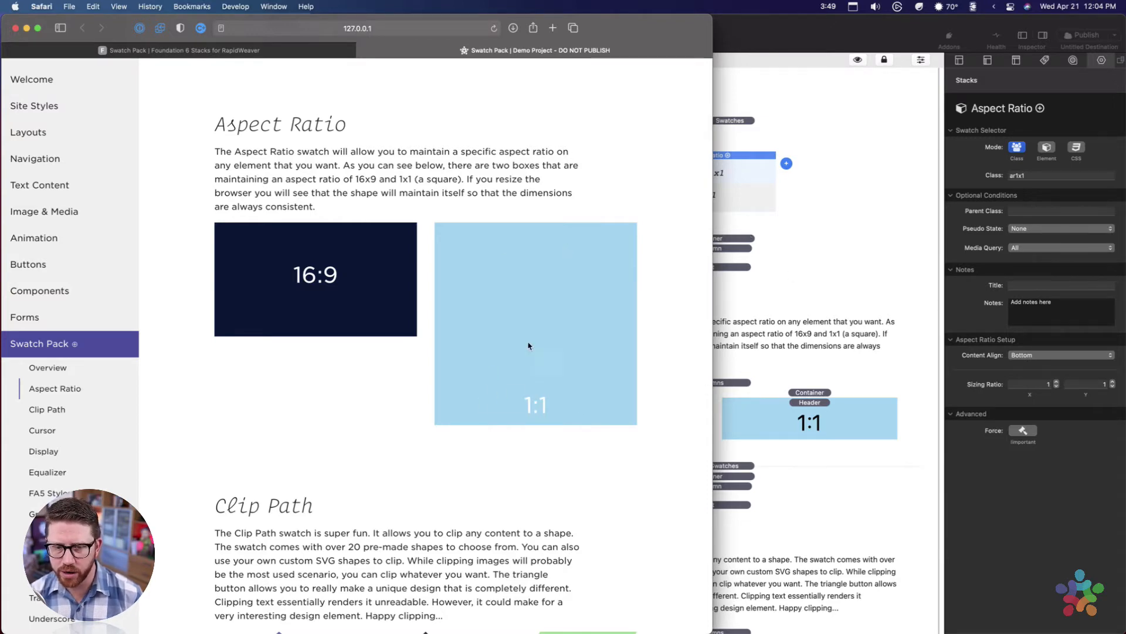
# In RapidWeaver, set the .ar1x1 swatch's content alignment to Middle, and check the refreshed 1:1 box in Safari.
pyautogui.click(752, 173)
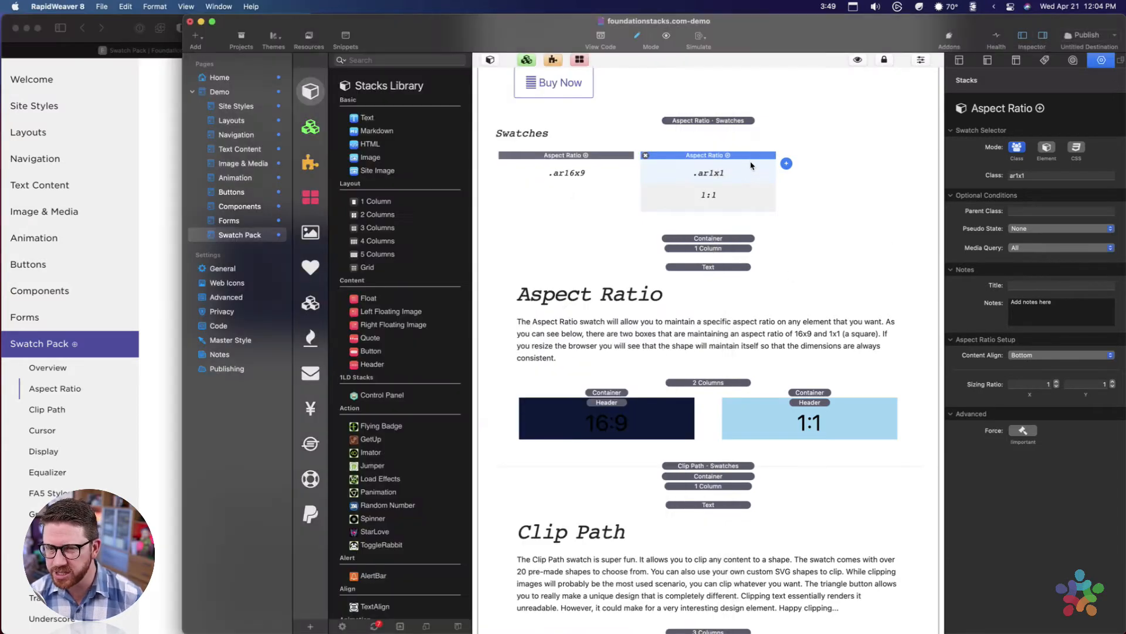
pyautogui.click(1024, 356)
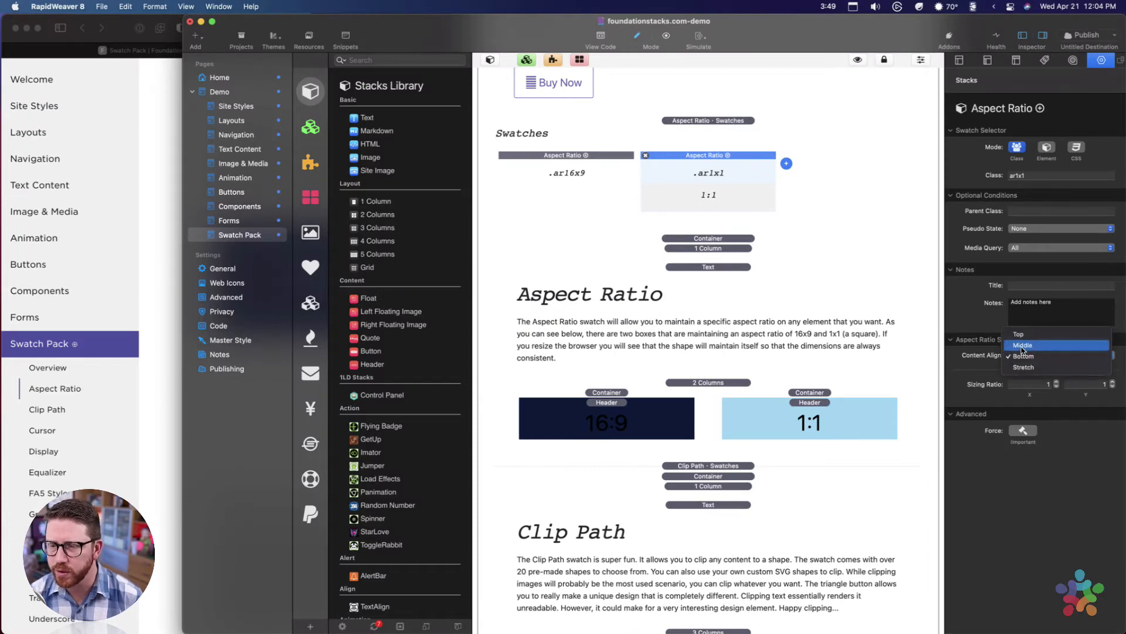
pyautogui.click(1023, 345)
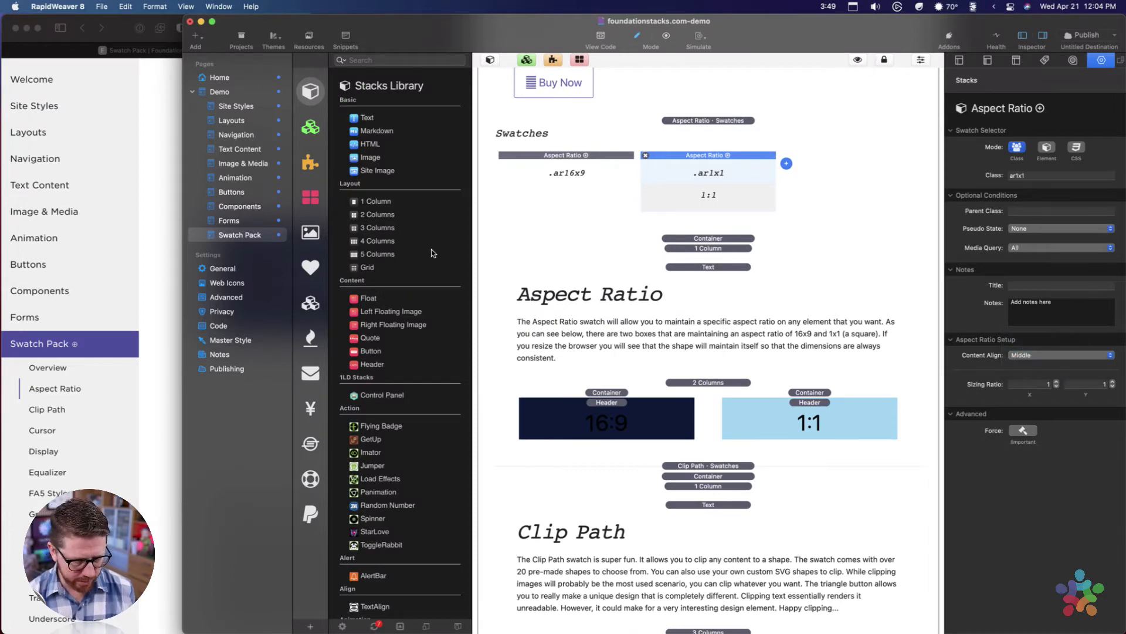
pyautogui.press('shift+super+r')
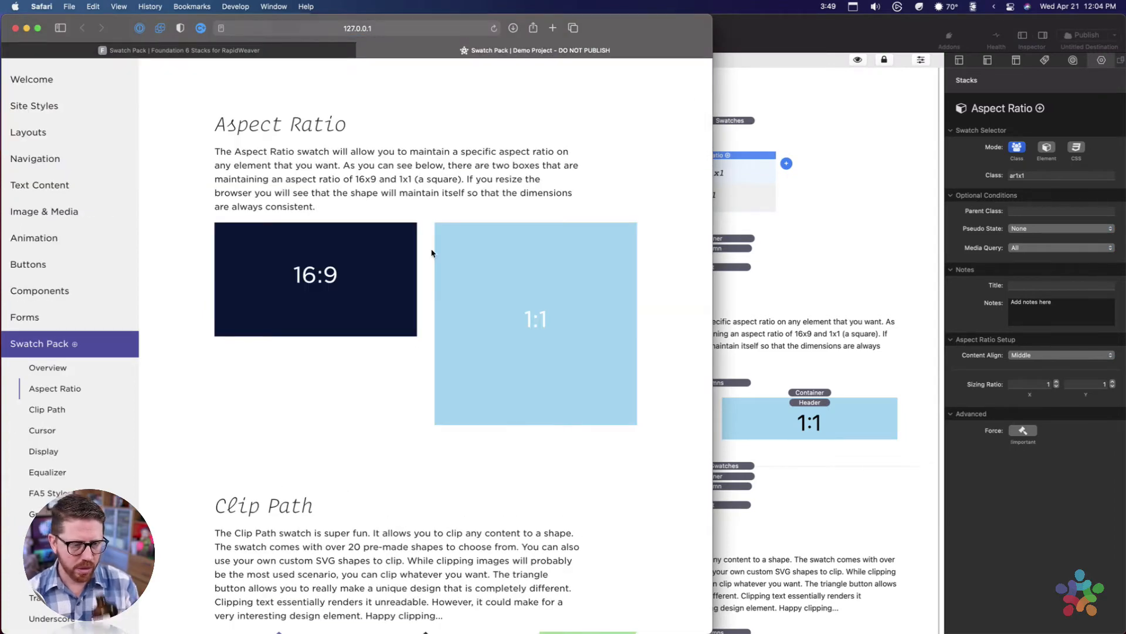
pyautogui.scroll(-4, 434, 252)
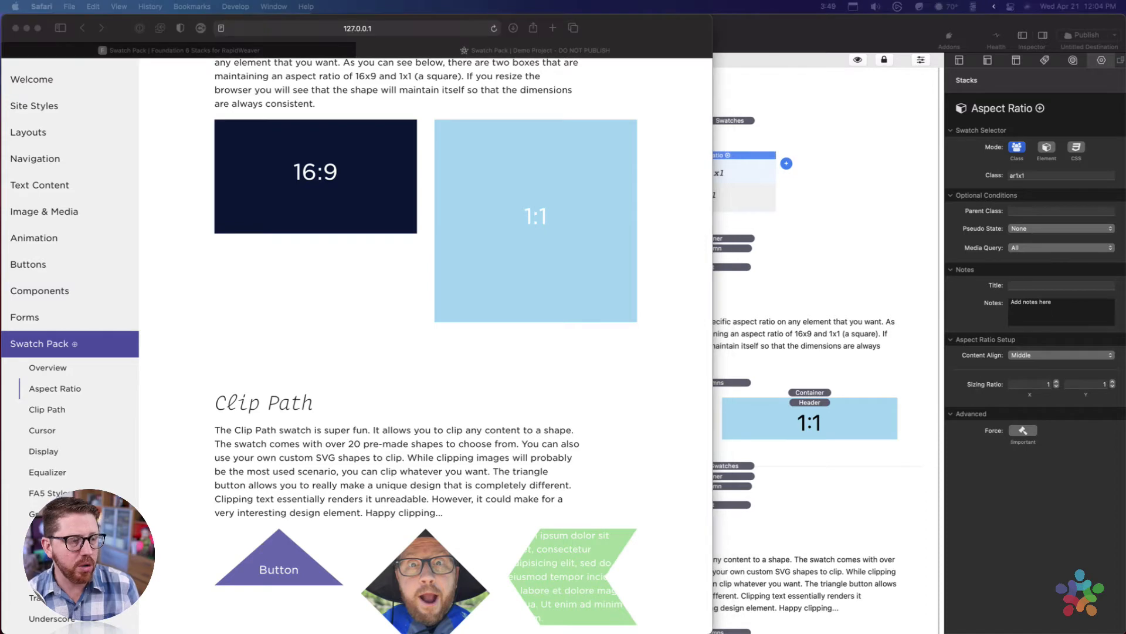
# Switch back to RapidWeaver and find and open the Sandbox.rw8 project.
pyautogui.click(824, 132)
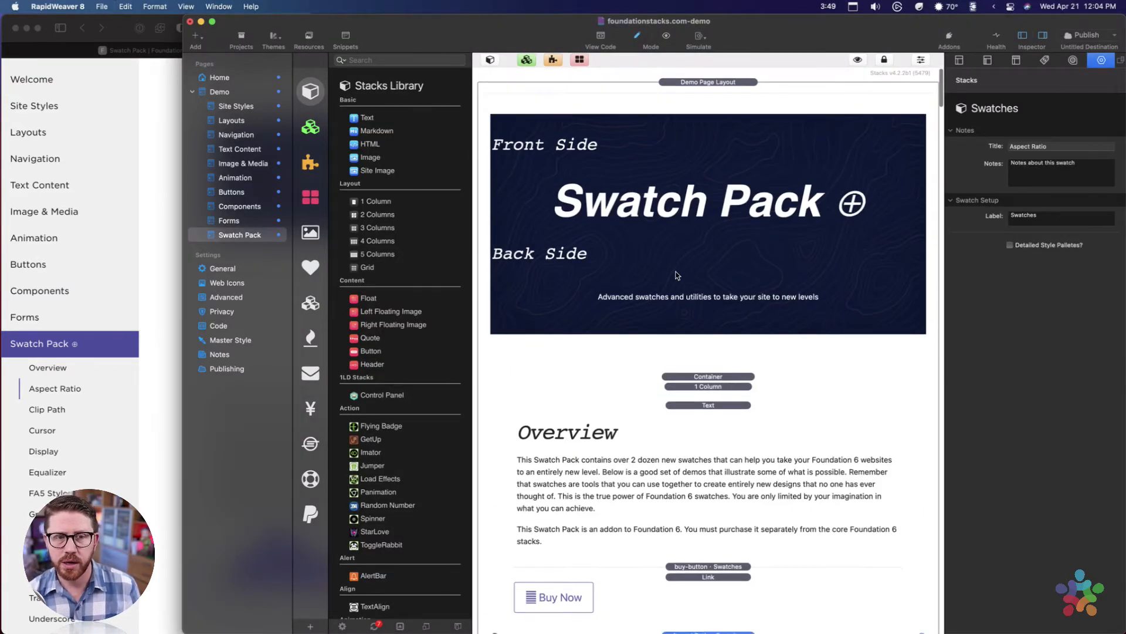
pyautogui.press('super+space')
pyautogui.write('rw sand')
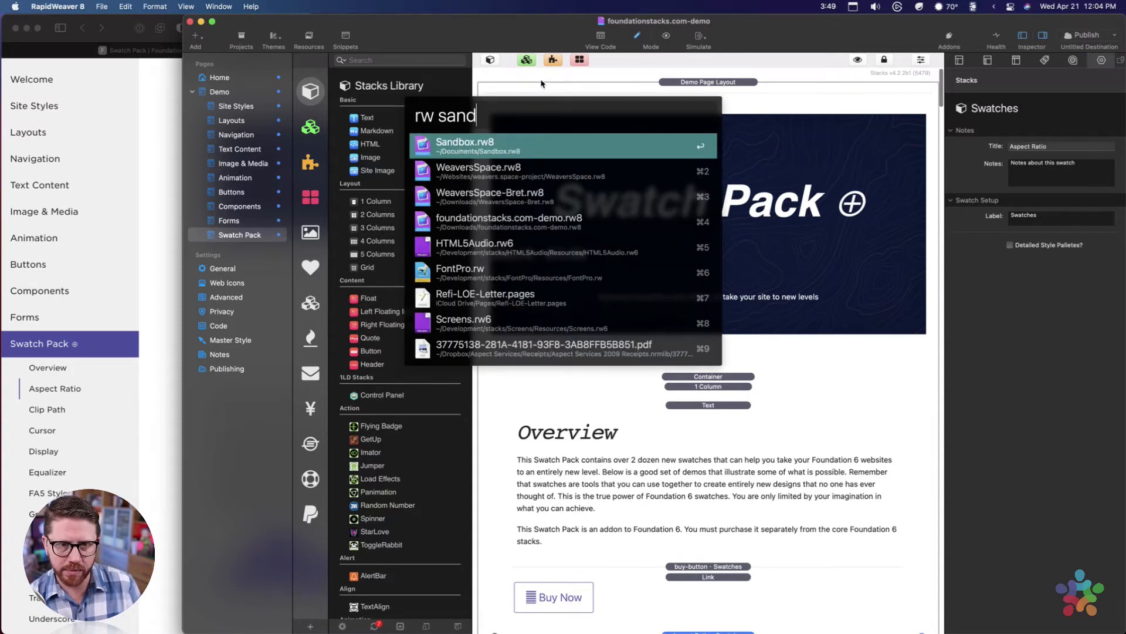
pyautogui.press('Return')
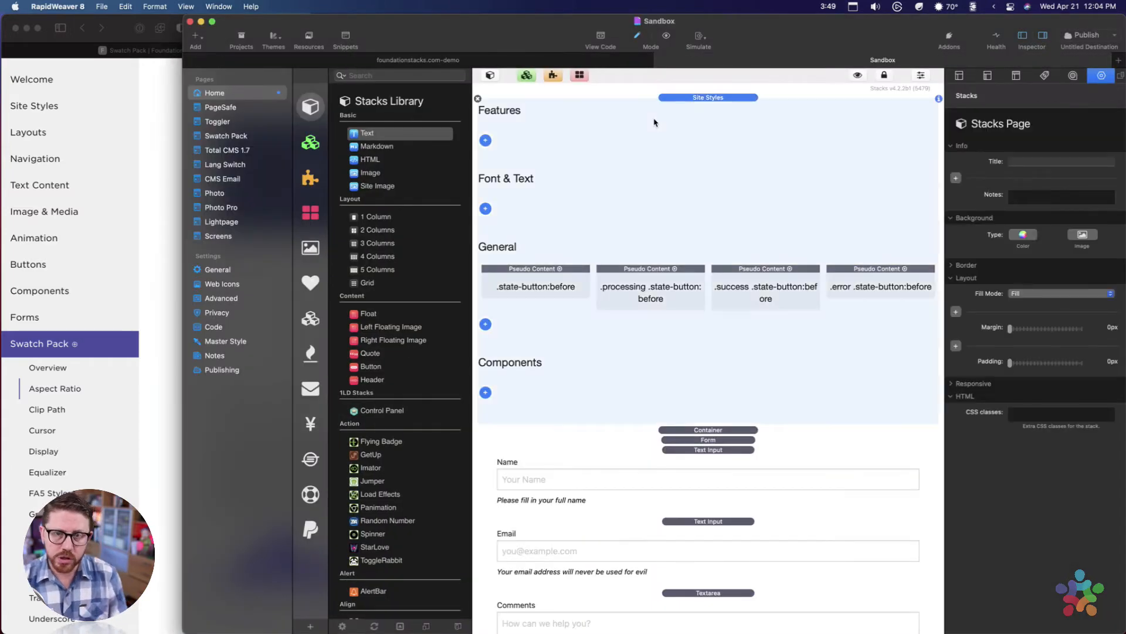
# Select the Sandbox page's Site Styles stack and look through the swatches that its General section offers.
pyautogui.click(655, 123)
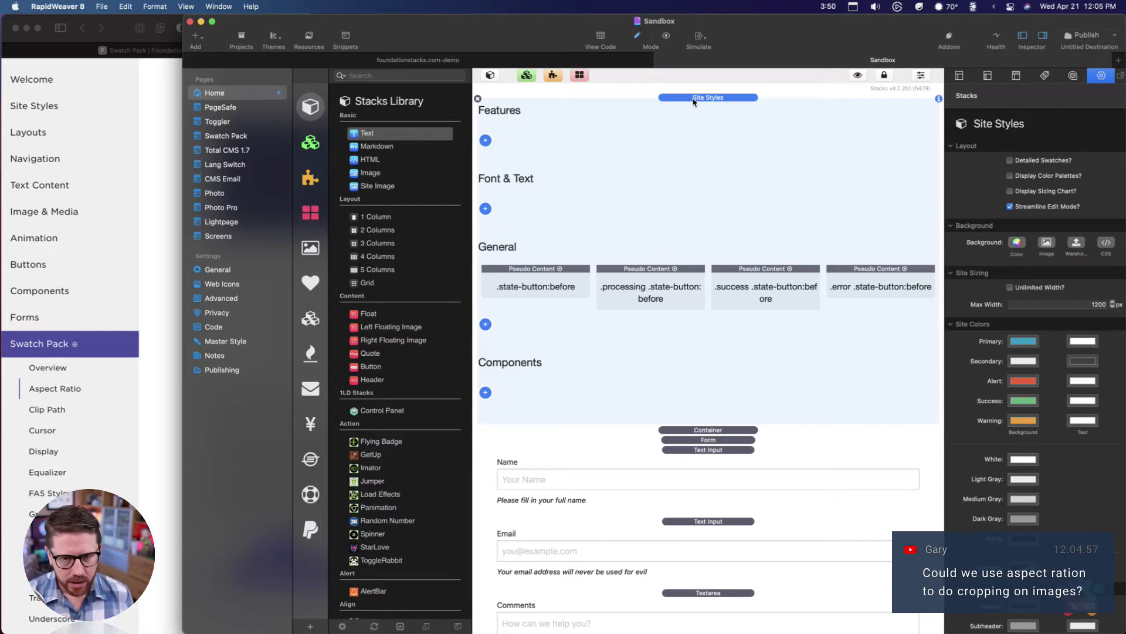
pyautogui.click(486, 324)
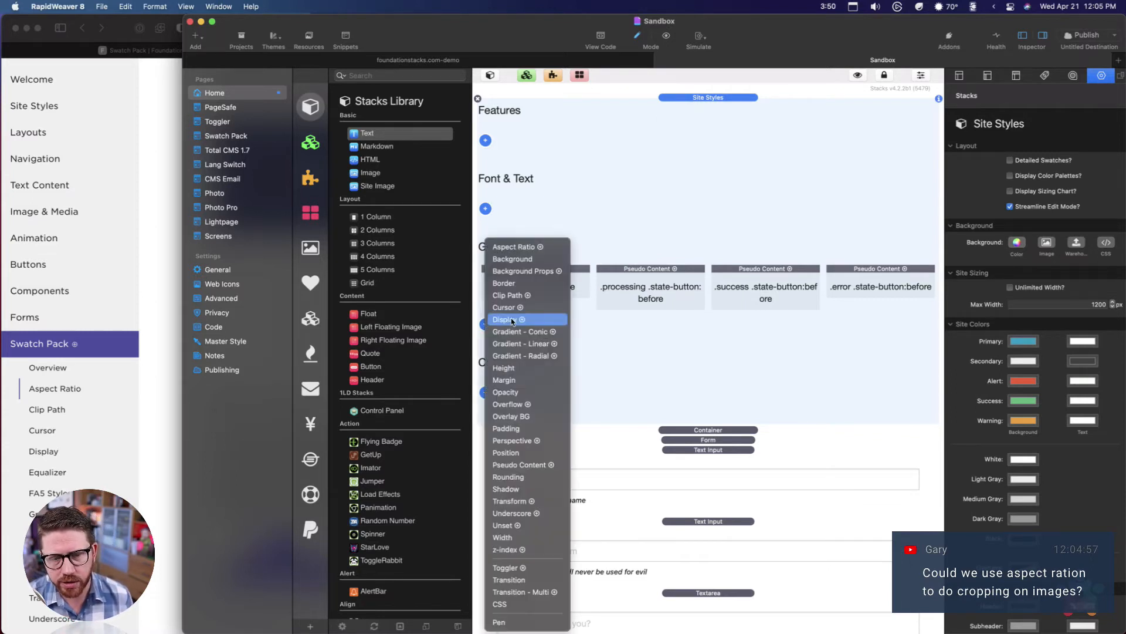
pyautogui.click(658, 341)
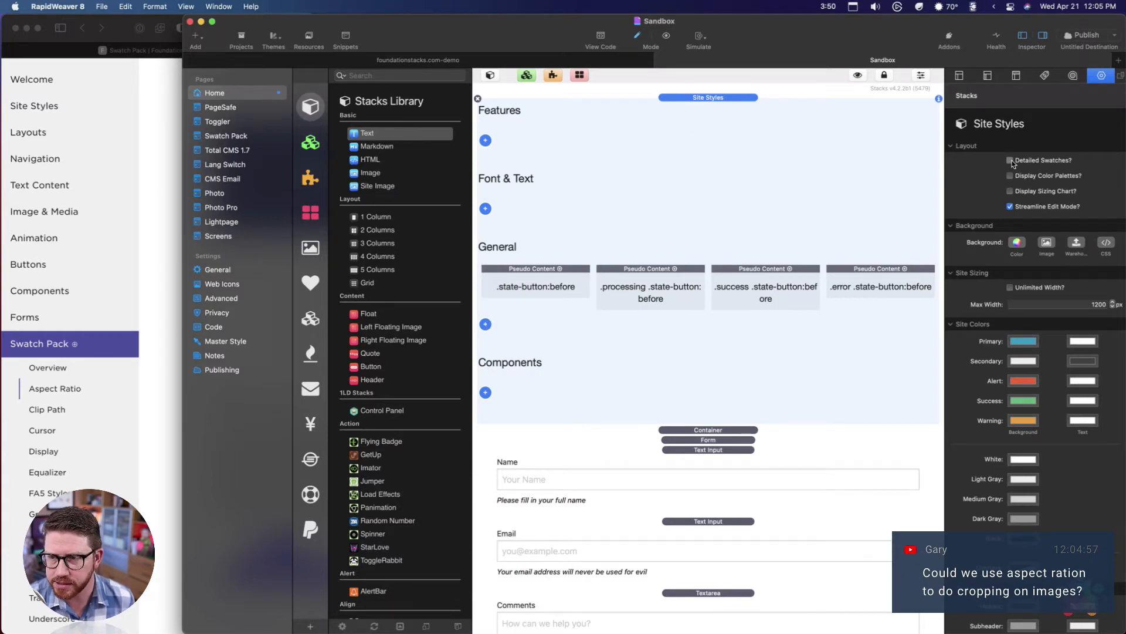
# Enable Display Color Palettes for Site Styles, leaving Detailed Swatches and Display Sizing Chart disabled after trying them.
pyautogui.click(1011, 160)
pyautogui.click(1010, 160)
pyautogui.click(1010, 175)
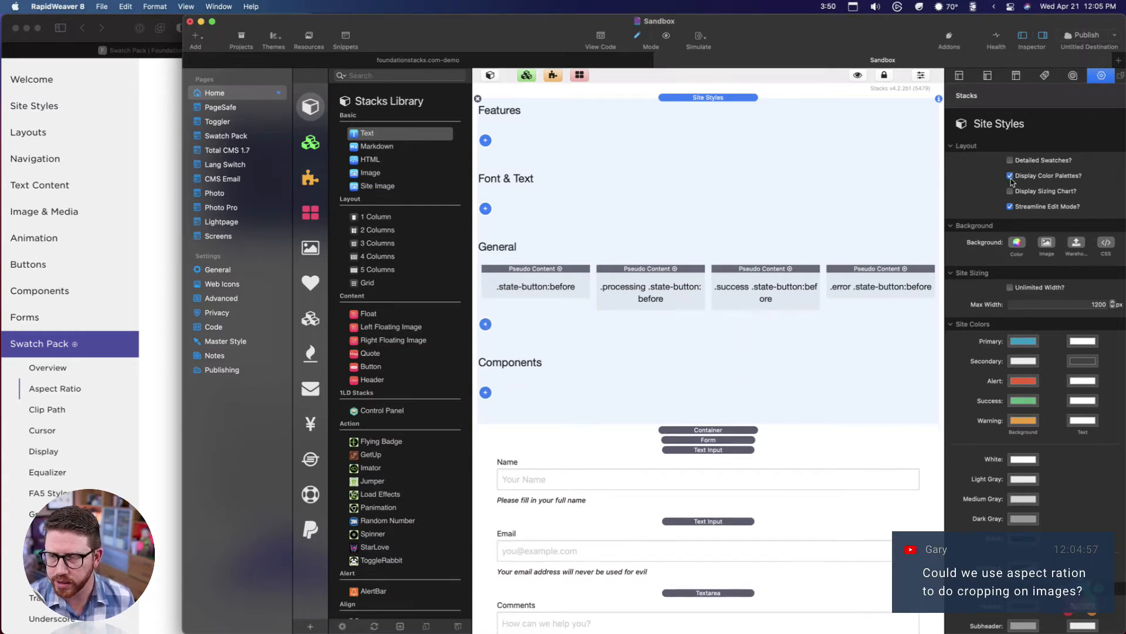
pyautogui.click(1010, 191)
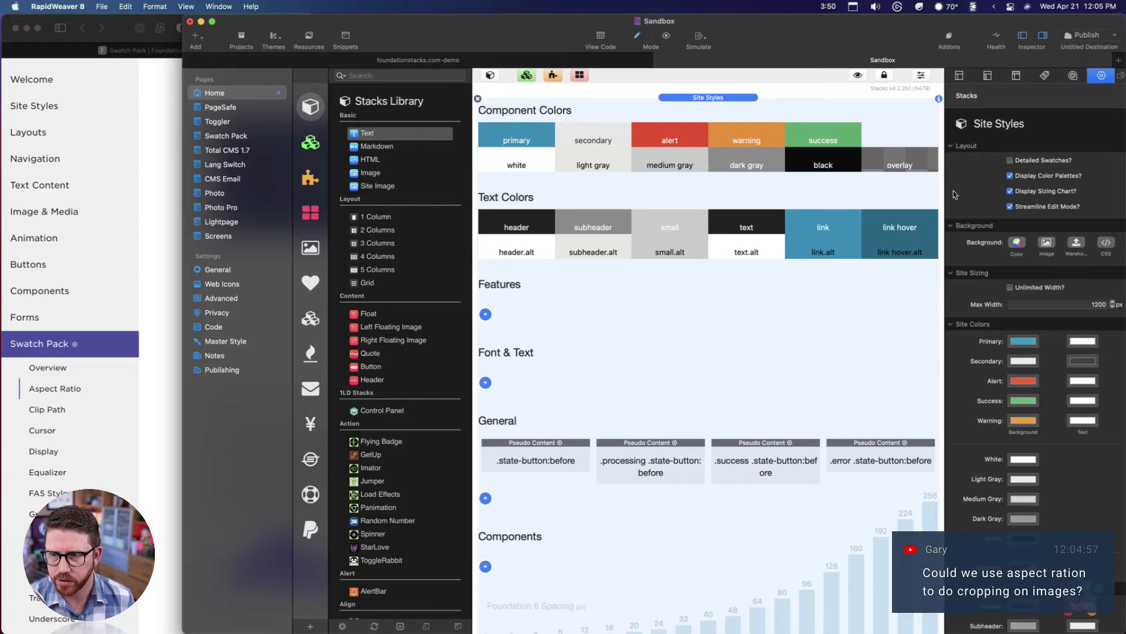
pyautogui.click(1010, 191)
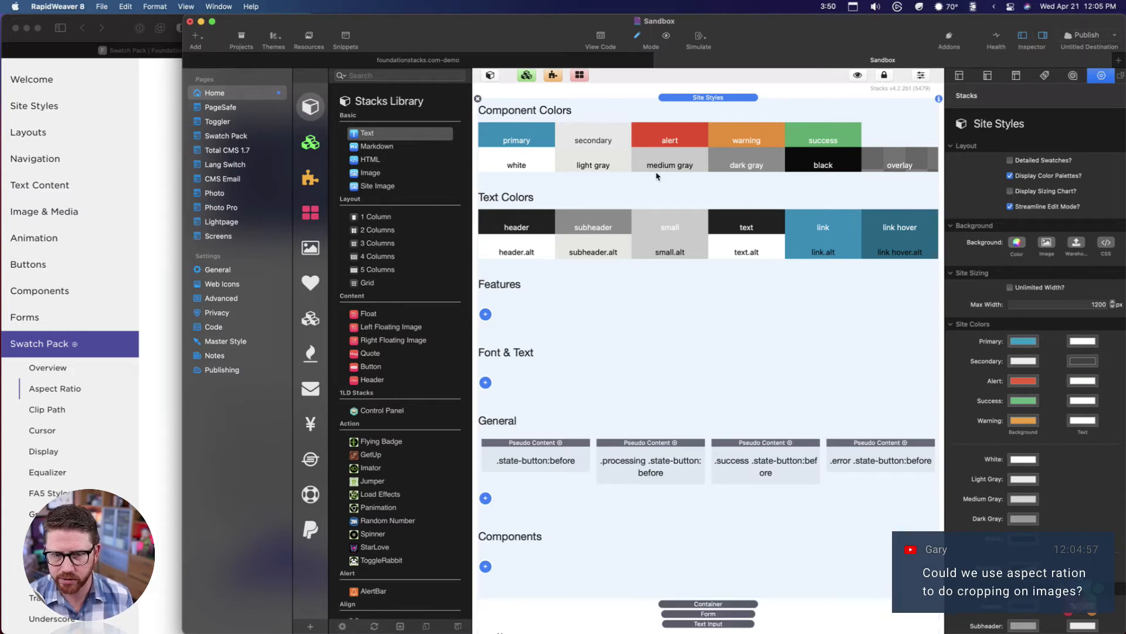
# Review the Site Styles sections and General swatch choices, and browse the Foundation 6 group in the stacks library.
pyautogui.scroll(-2, 657, 176)
pyautogui.scroll(2, 657, 176)
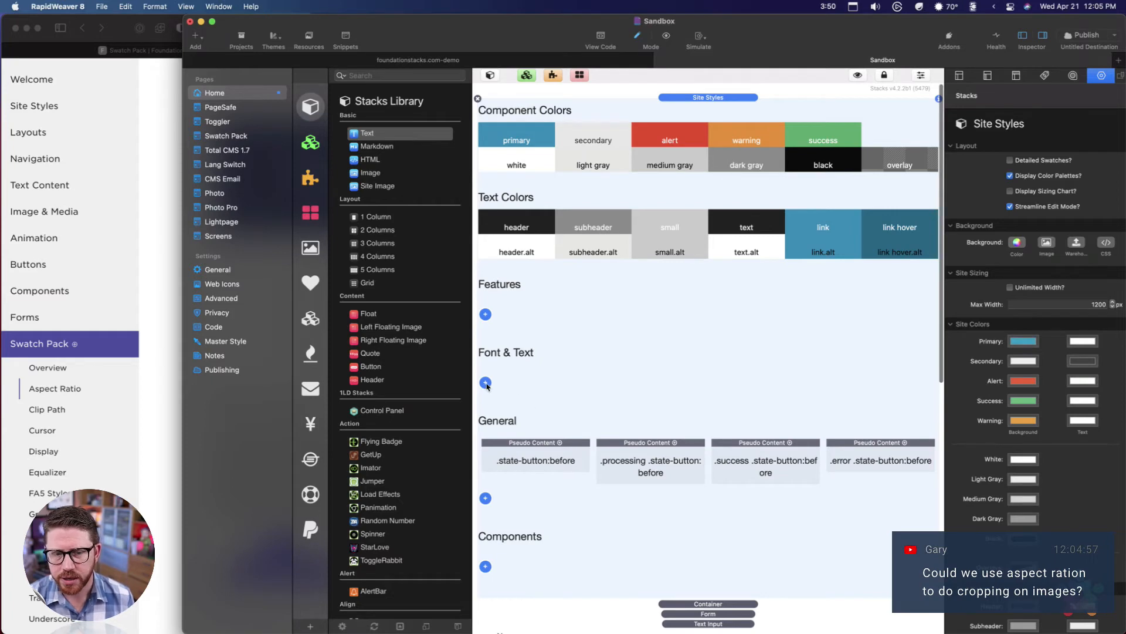
pyautogui.click(485, 498)
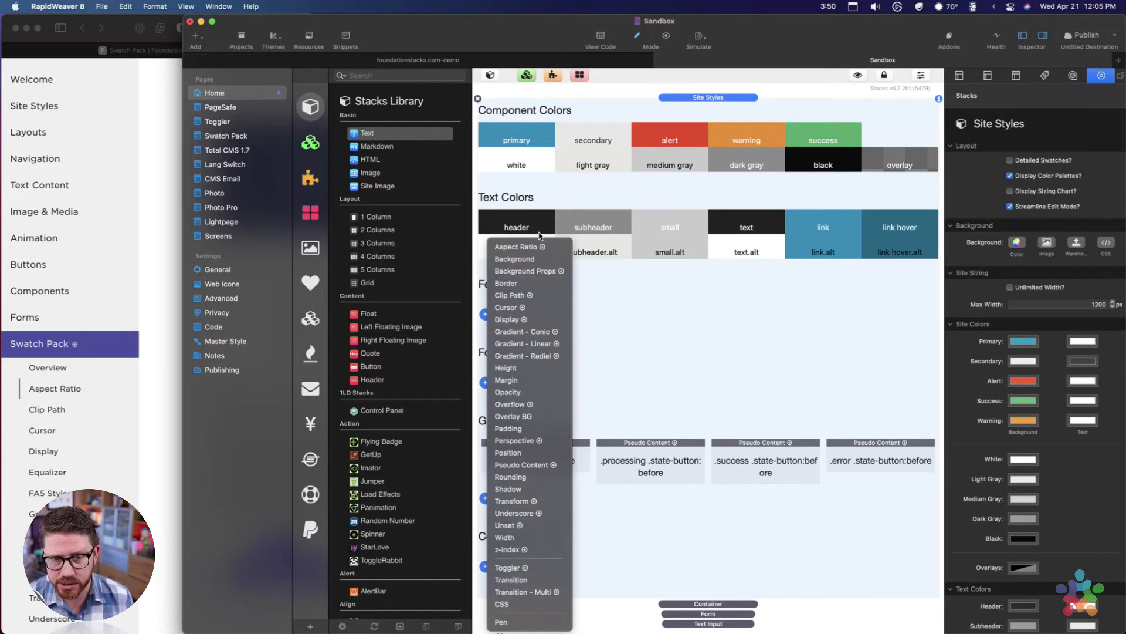
pyautogui.click(633, 262)
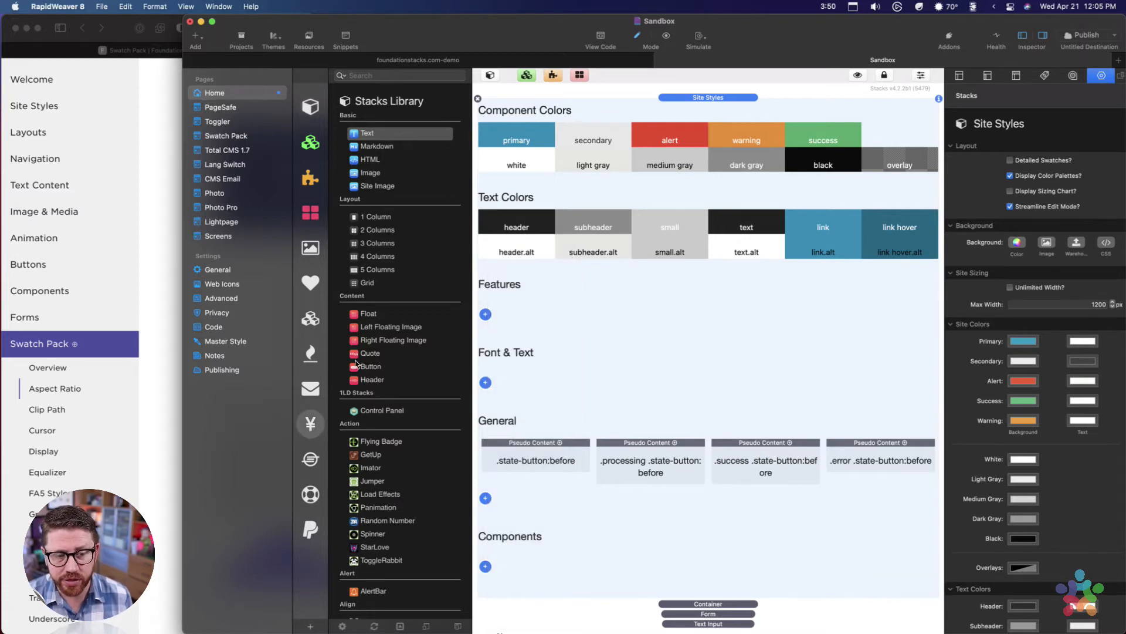
pyautogui.scroll(-15, 356, 364)
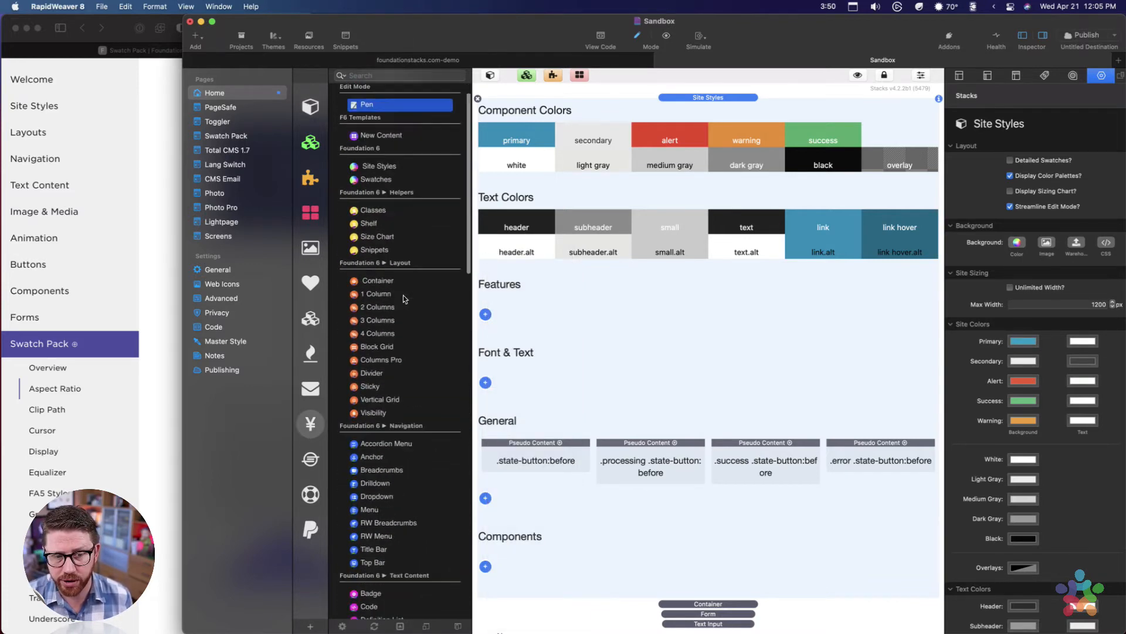
pyautogui.scroll(3, 403, 294)
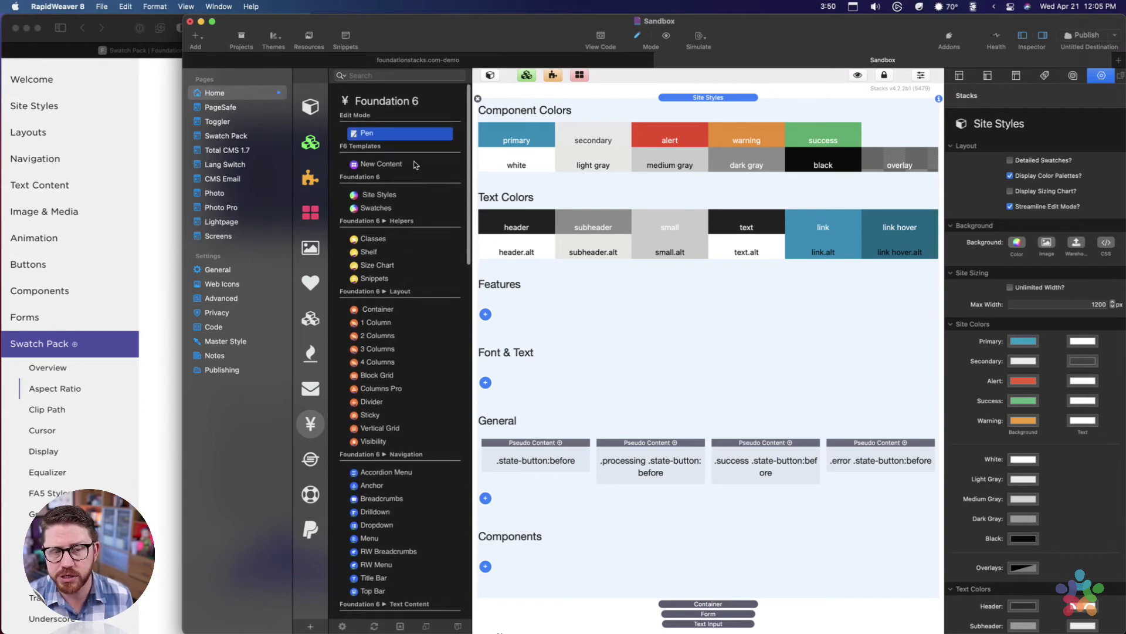
pyautogui.click(575, 286)
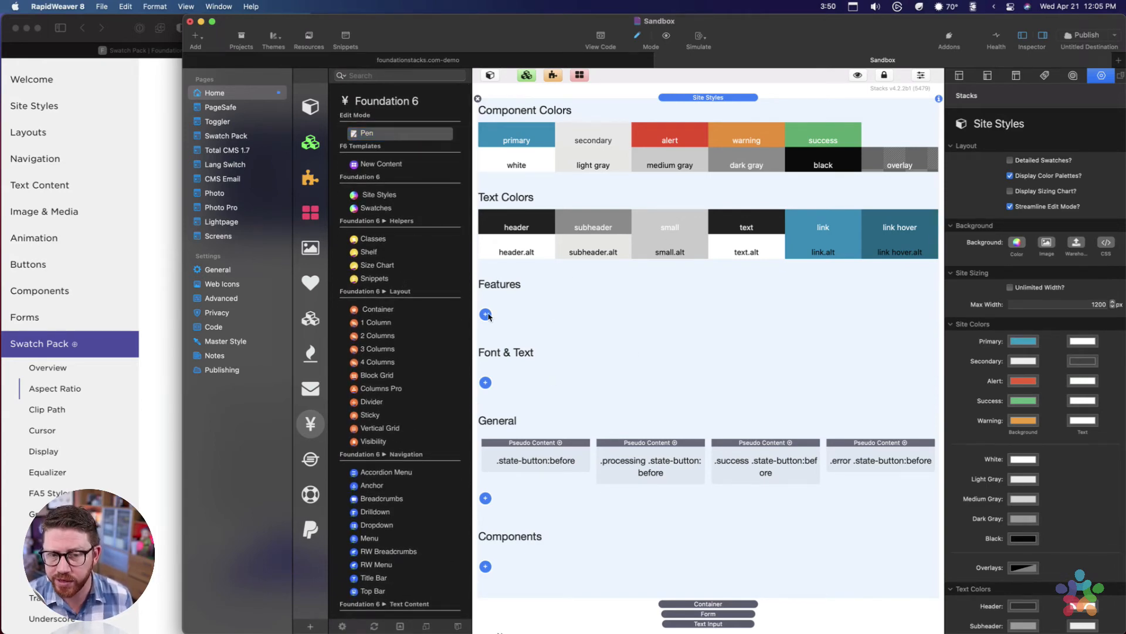
# Examine the items that can be added under Features in Site Styles, and compare them with the General swatches.
pyautogui.click(486, 314)
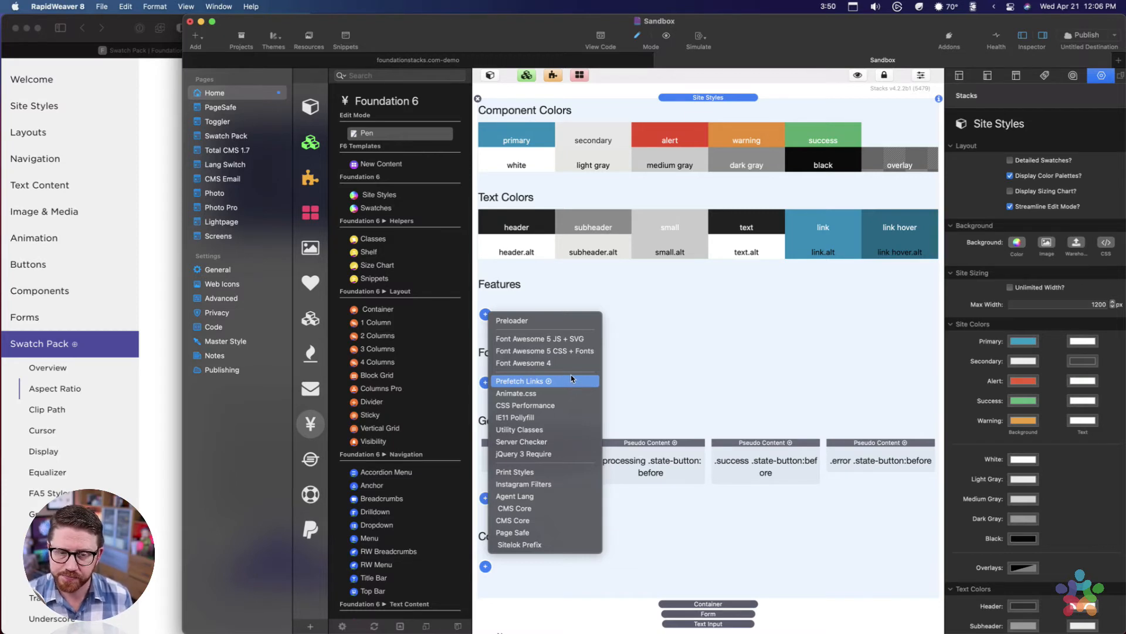
pyautogui.click(652, 352)
pyautogui.click(486, 498)
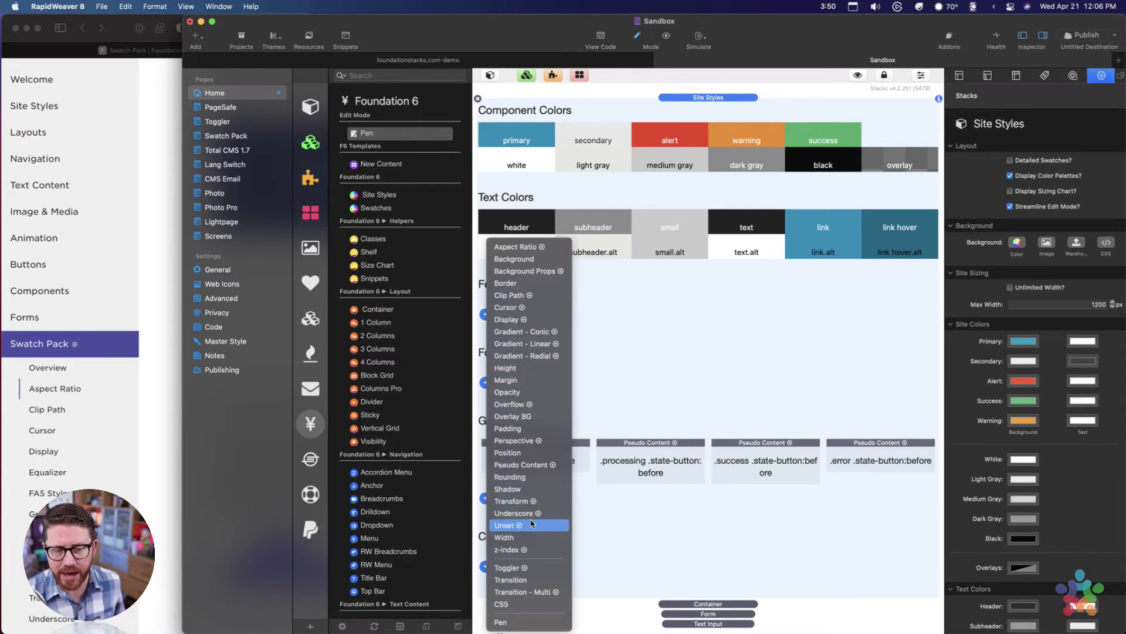
pyautogui.click(684, 490)
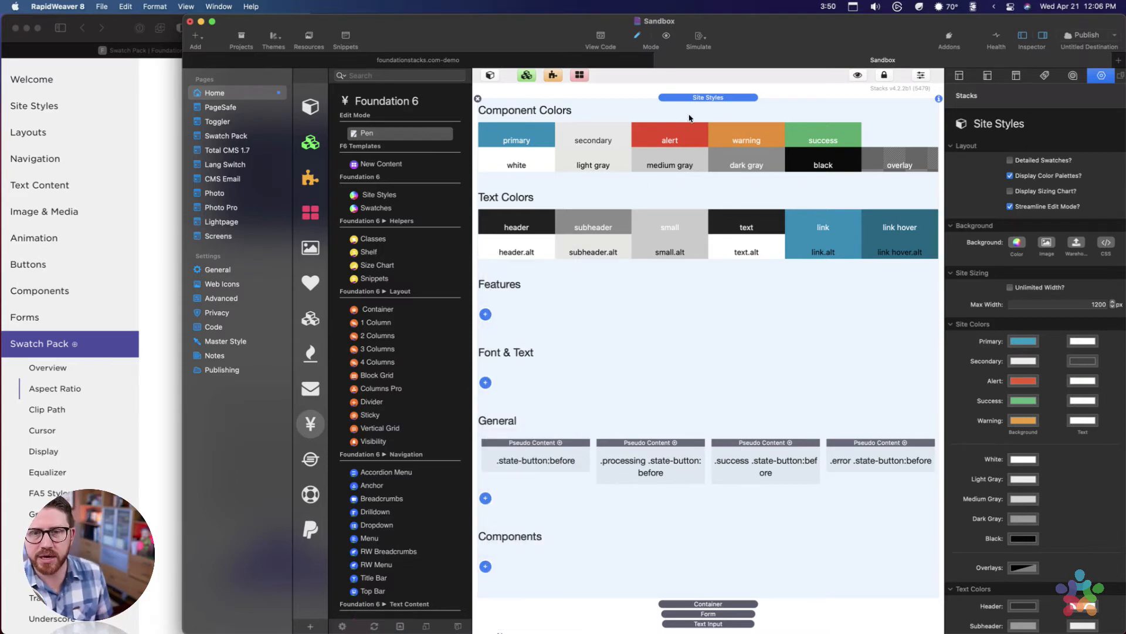
# Go back to the foundationstacks.com-demo project, select the Aspect Ratio Swatches stack, and locate the Swatches stack in the library.
pyautogui.click(510, 60)
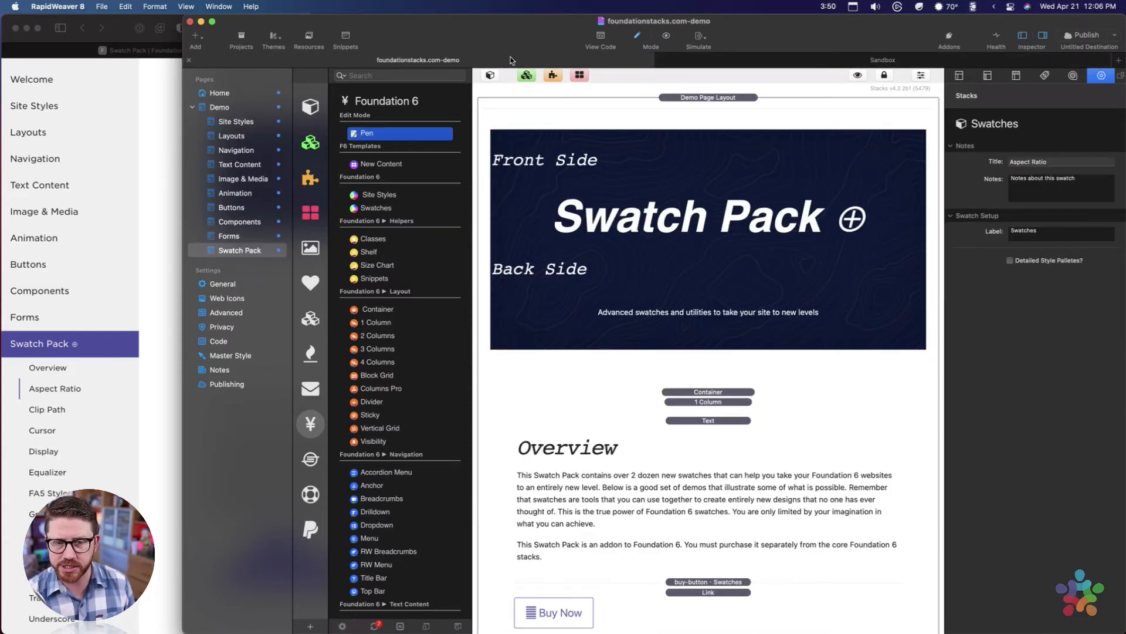
pyautogui.scroll(-9, 621, 383)
pyautogui.scroll(2, 663, 234)
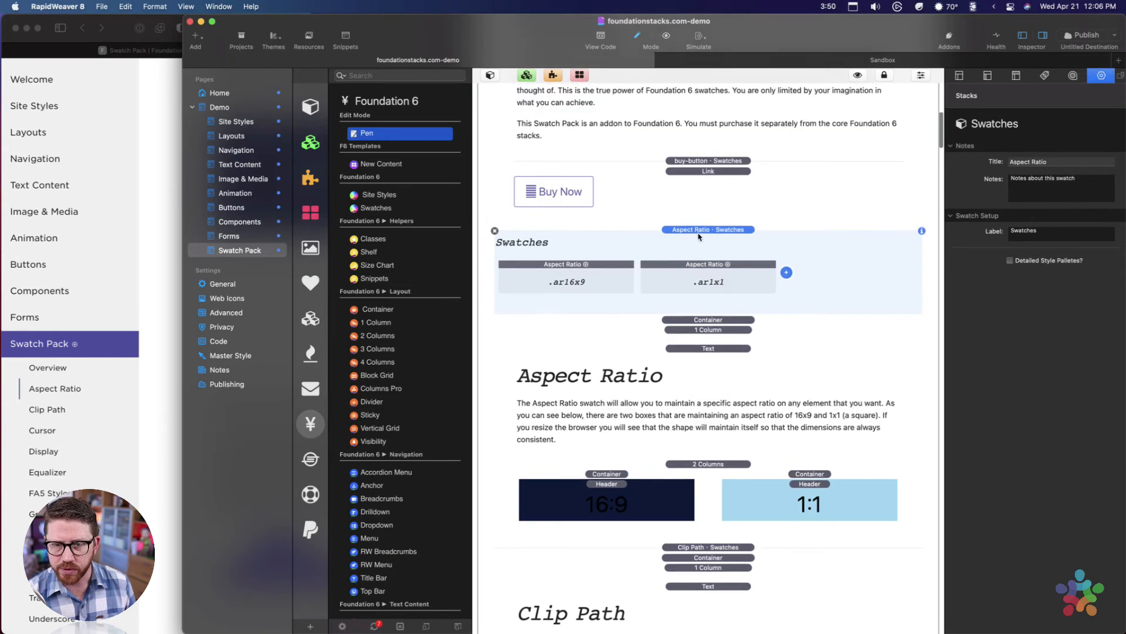
pyautogui.click(699, 236)
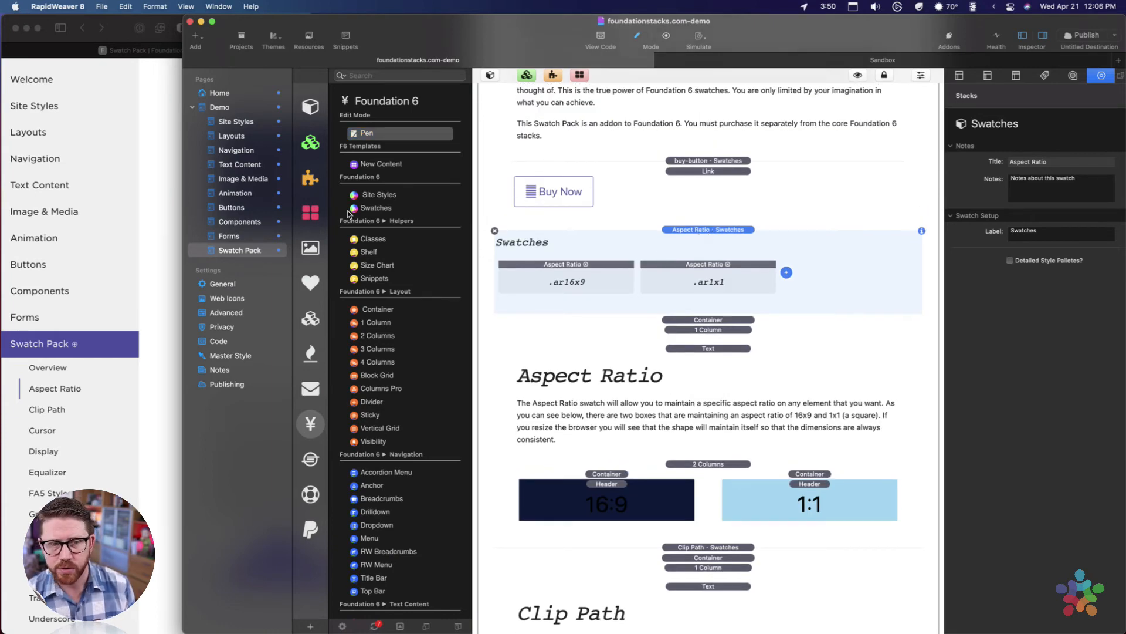
pyautogui.click(370, 208)
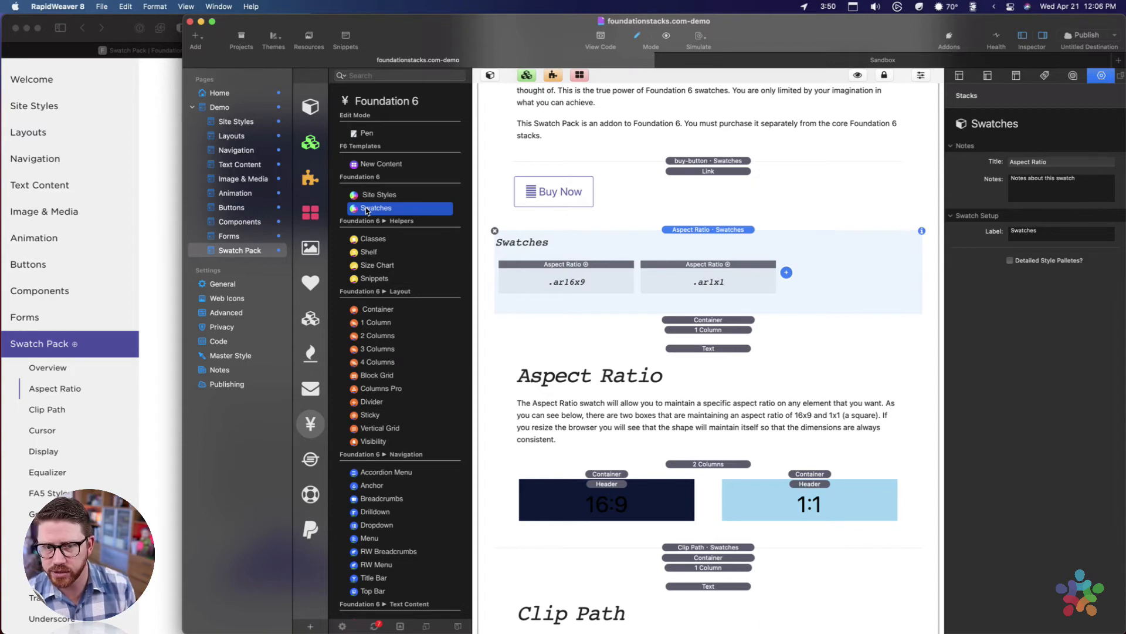
# Look through the swatch types that can be added to the Aspect Ratio Swatches stack, and inspect the 16:9 container's custom classes.
pyautogui.click(787, 273)
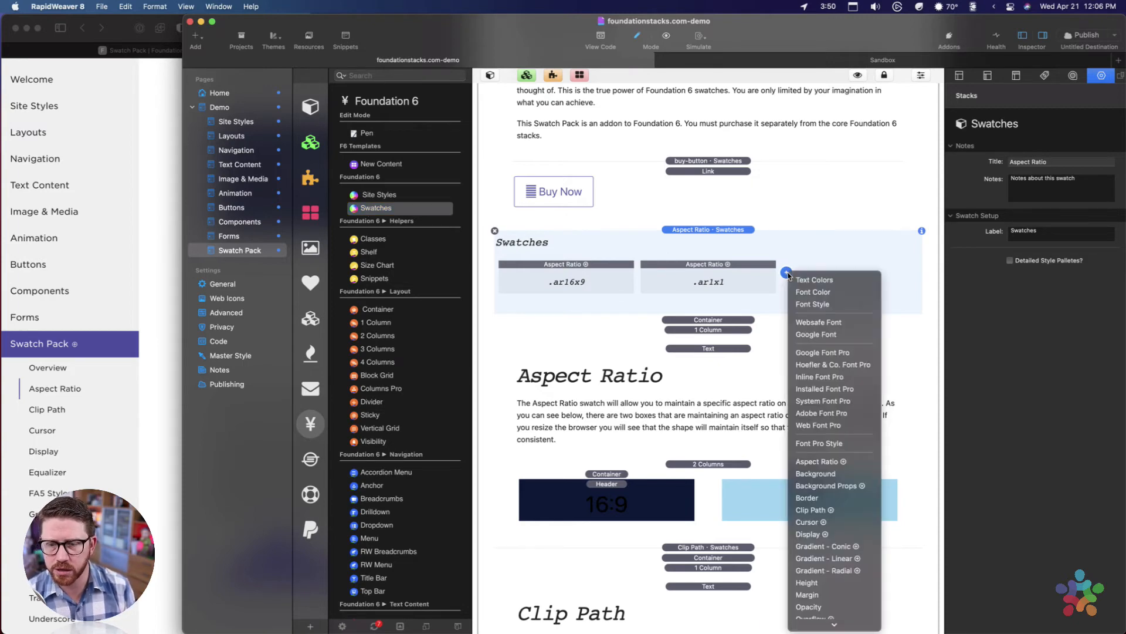
pyautogui.scroll(-8, 822, 450)
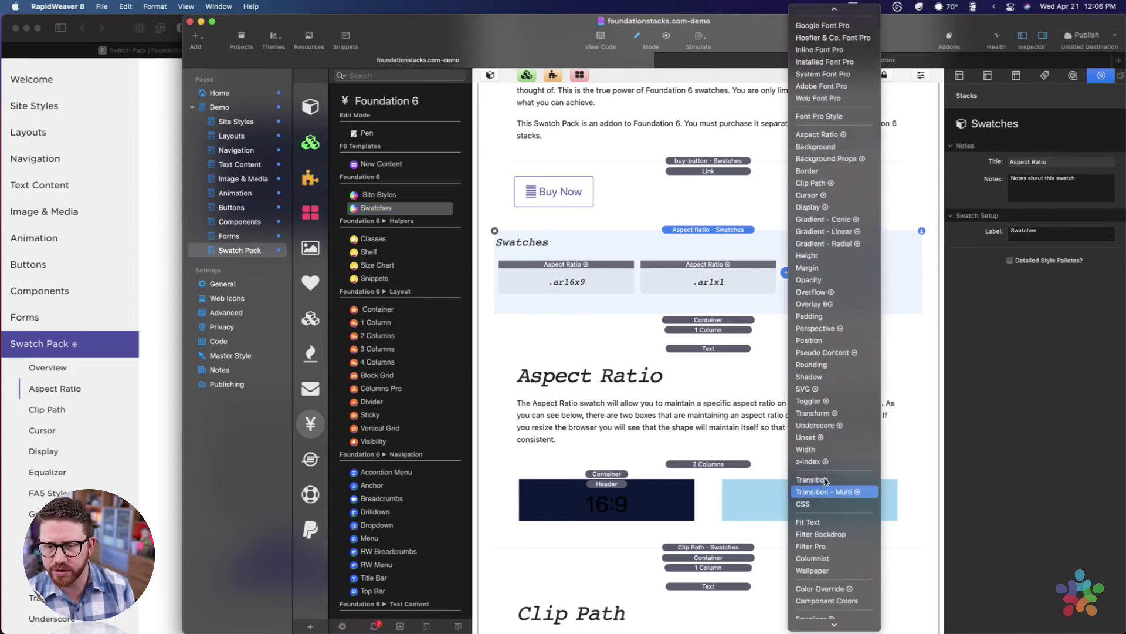
pyautogui.scroll(3, 824, 380)
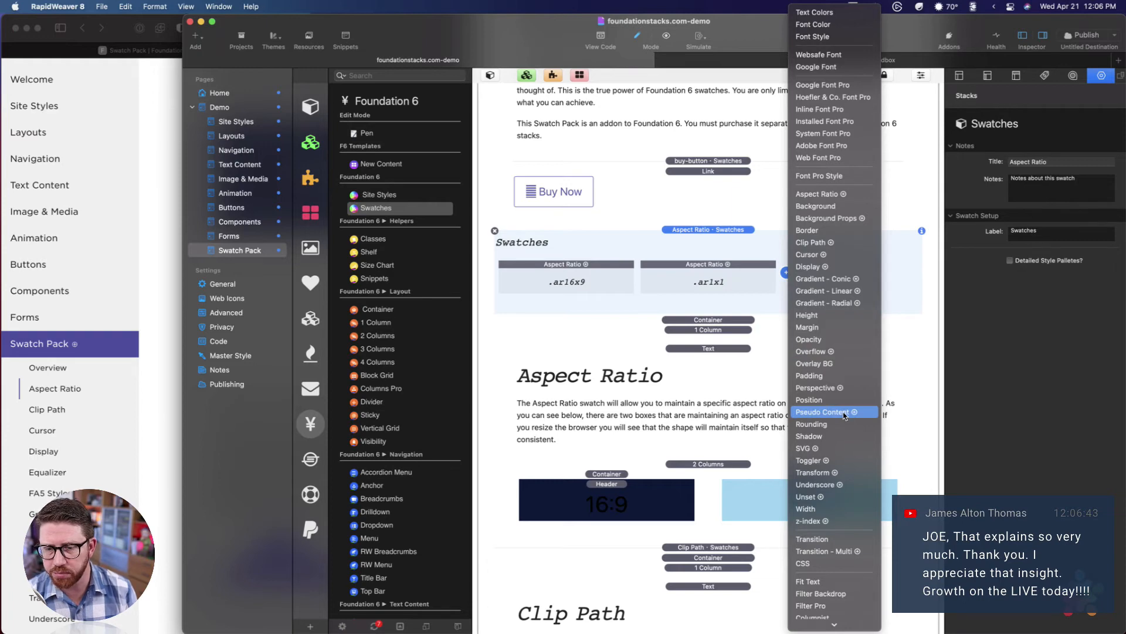
pyautogui.click(719, 231)
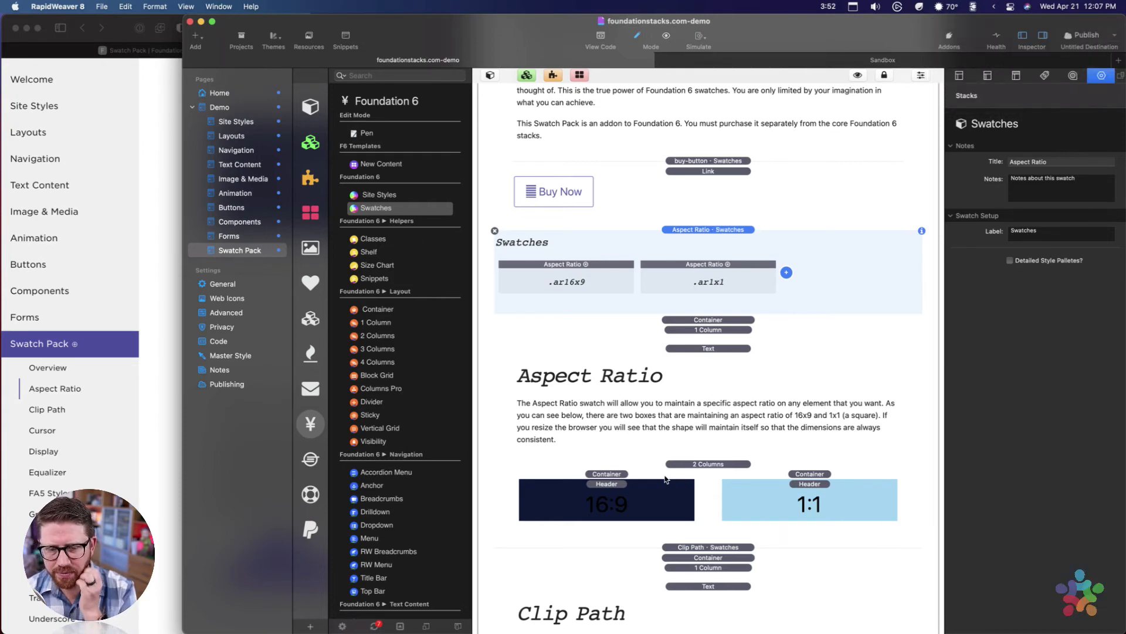
pyautogui.click(613, 475)
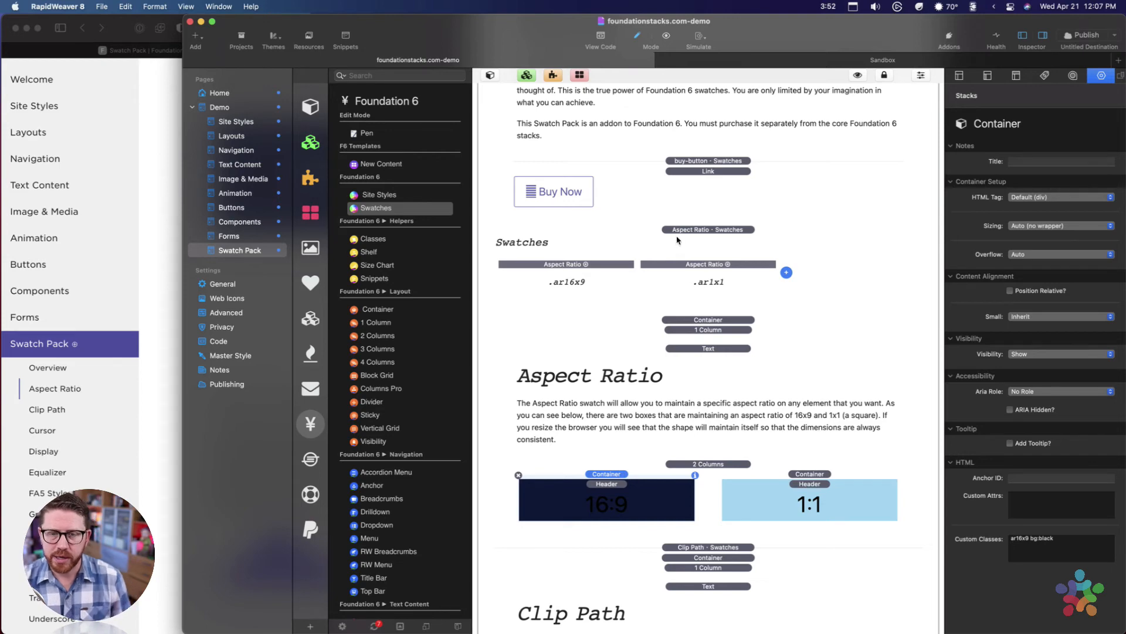
# Inspect the settings of the ar16x9 and ar1x1 Aspect Ratio swatches, and compare them with the two boxes in the Safari preview.
pyautogui.click(598, 273)
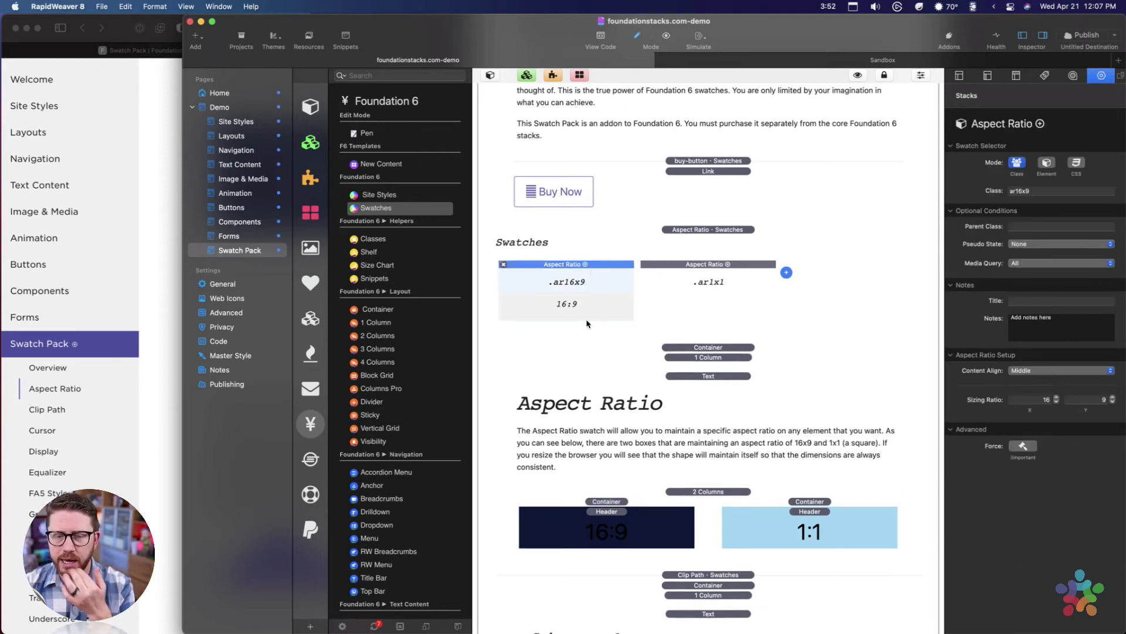
pyautogui.scroll(-5, 587, 324)
pyautogui.click(152, 156)
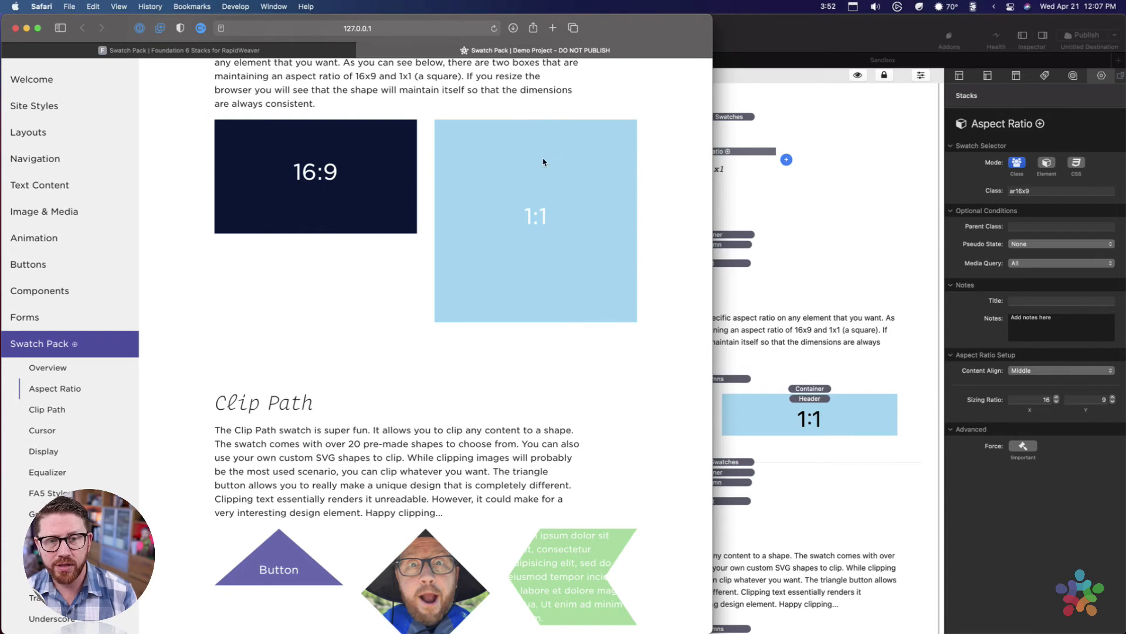
pyautogui.click(754, 271)
pyautogui.click(718, 152)
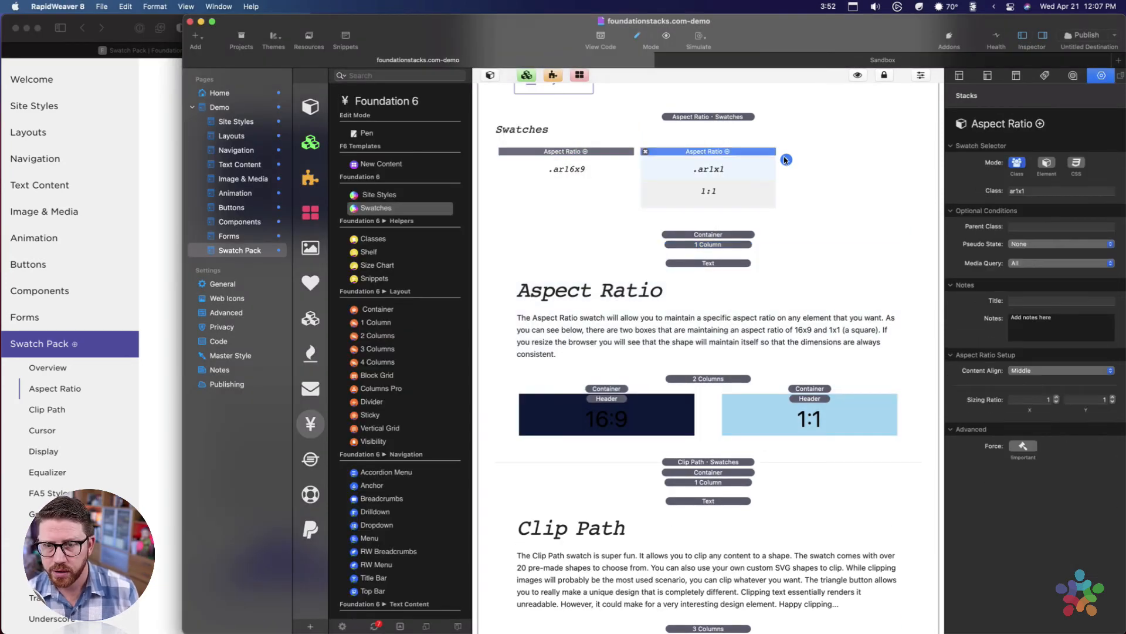
# Add a Background swatch beside the two Aspect Ratio swatches and set its class to ar1x1.
pyautogui.click(786, 160)
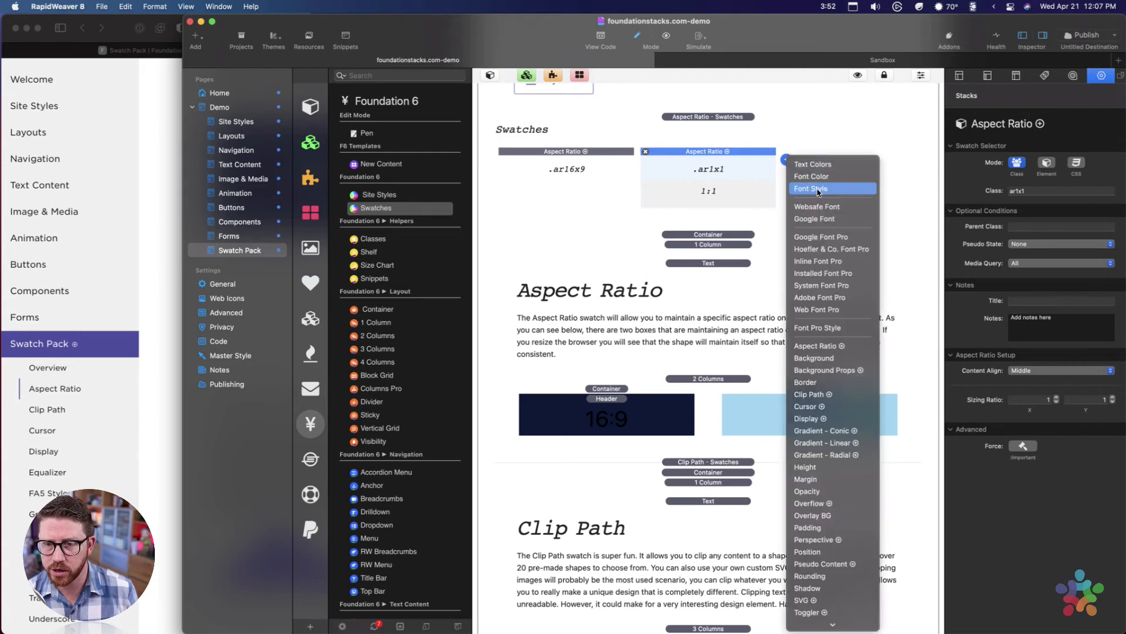
pyautogui.click(825, 359)
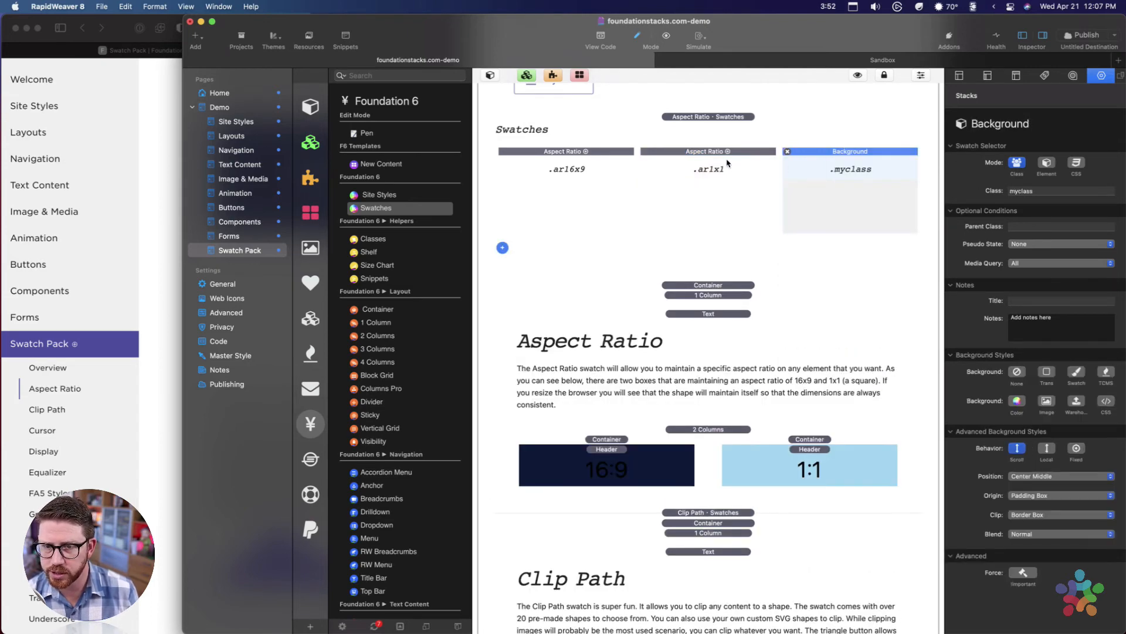
pyautogui.click(760, 169)
pyautogui.click(1035, 192)
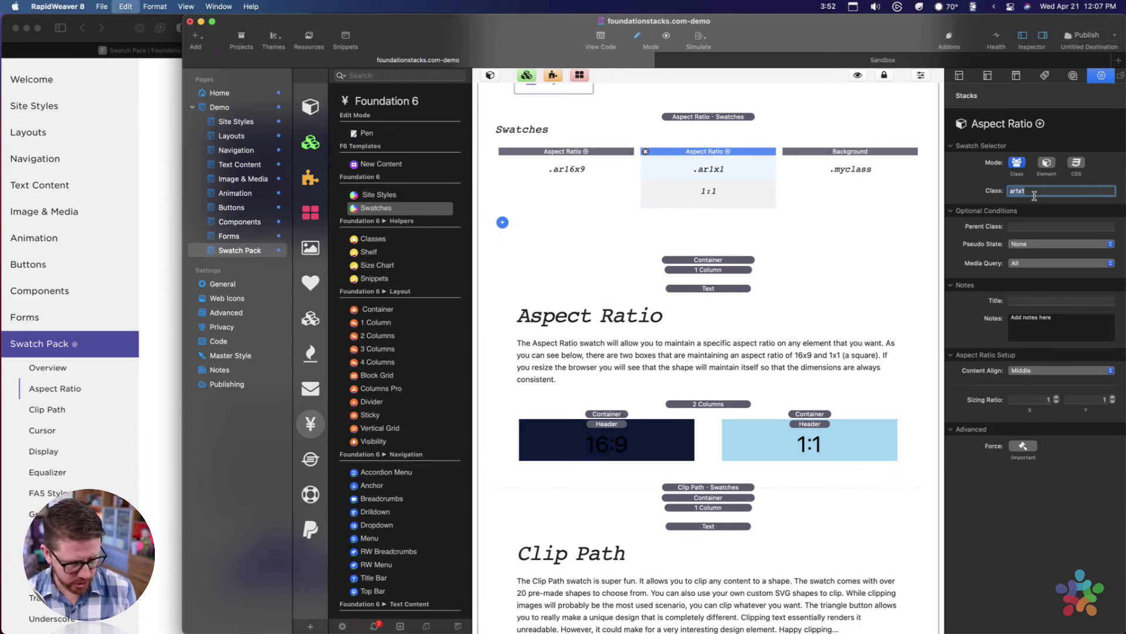
pyautogui.click(849, 169)
pyautogui.doubleClick(1037, 193)
pyautogui.write('ar1x1')
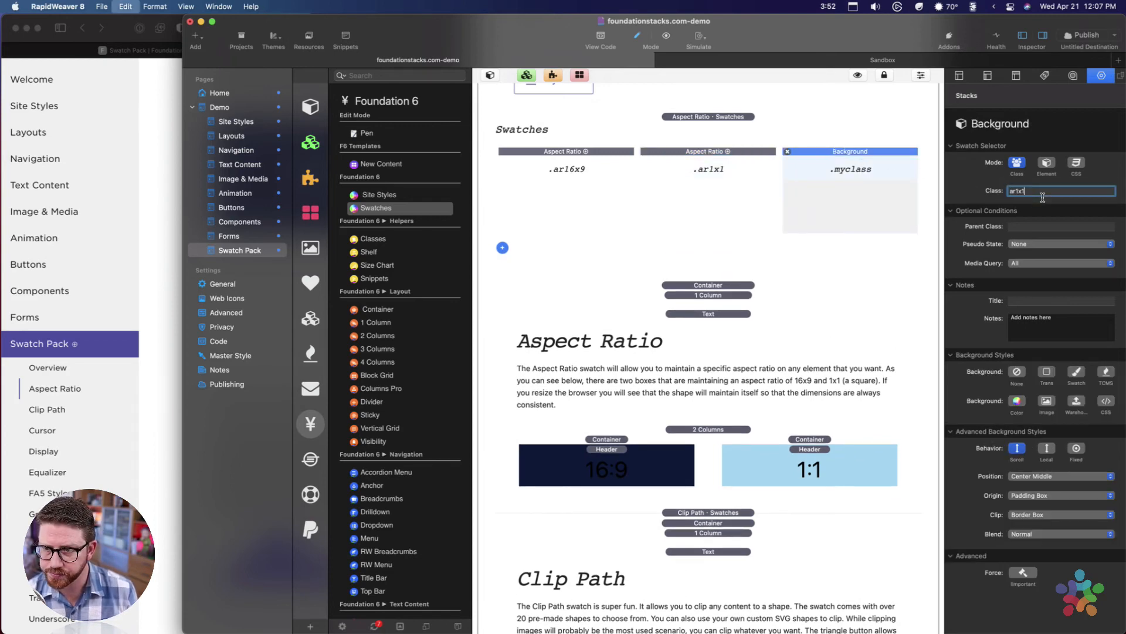
pyautogui.press('Tab')
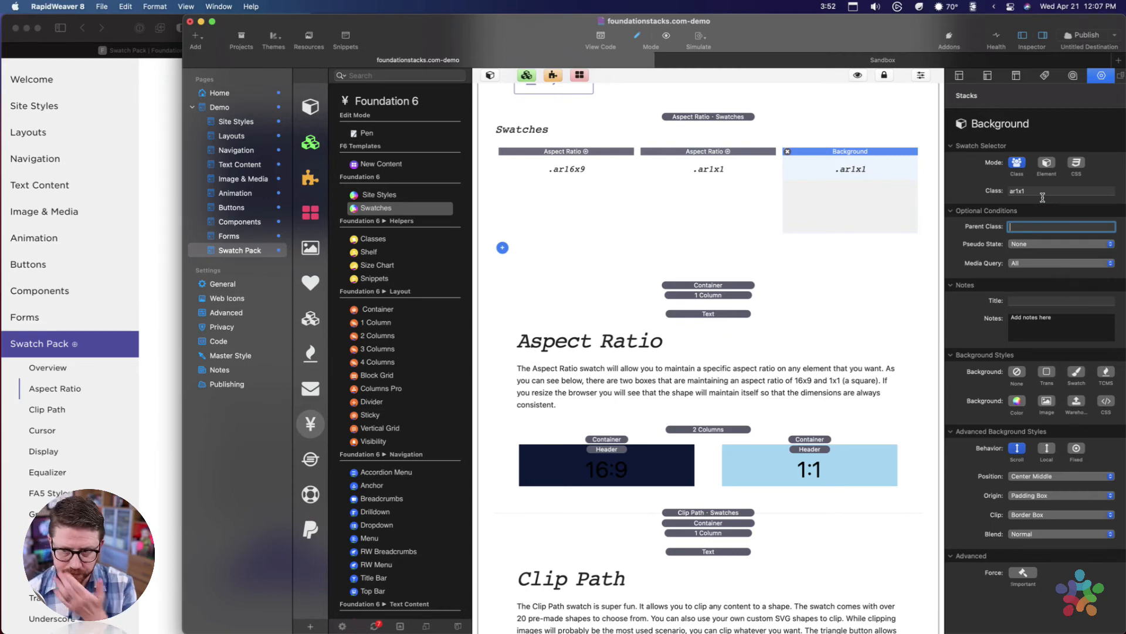
# Set the Background swatch's background type to Image, using the city skyline picture from the Placeholder Images folder.
pyautogui.click(1047, 401)
pyautogui.moveTo(648, 628)
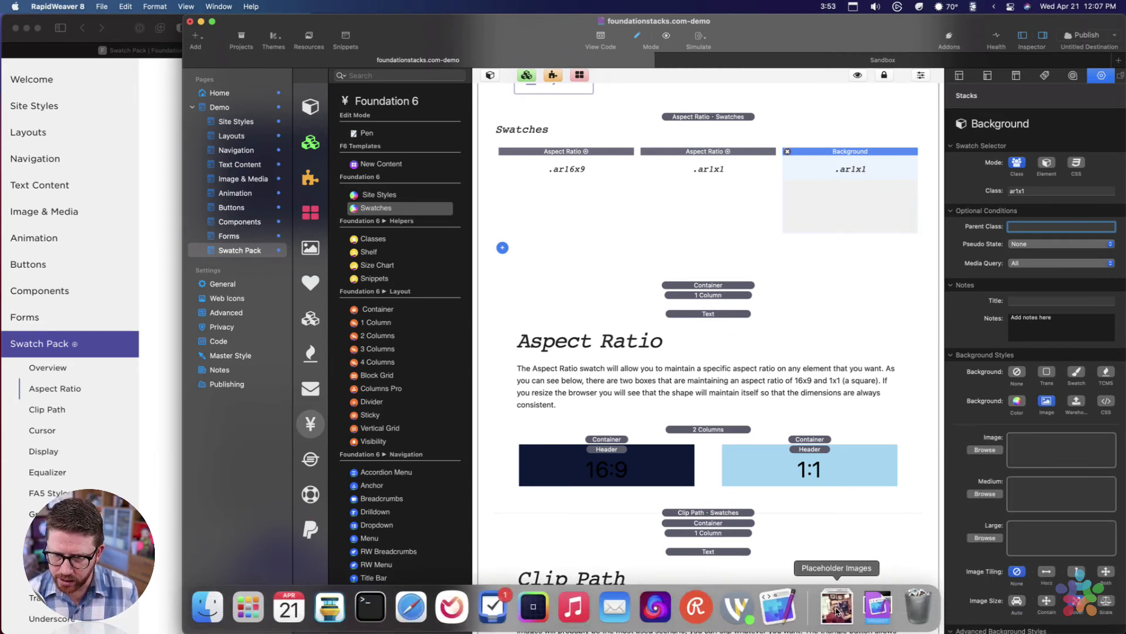
pyautogui.click(837, 612)
pyautogui.moveTo(880, 327); pyautogui.dragTo(1054, 457)
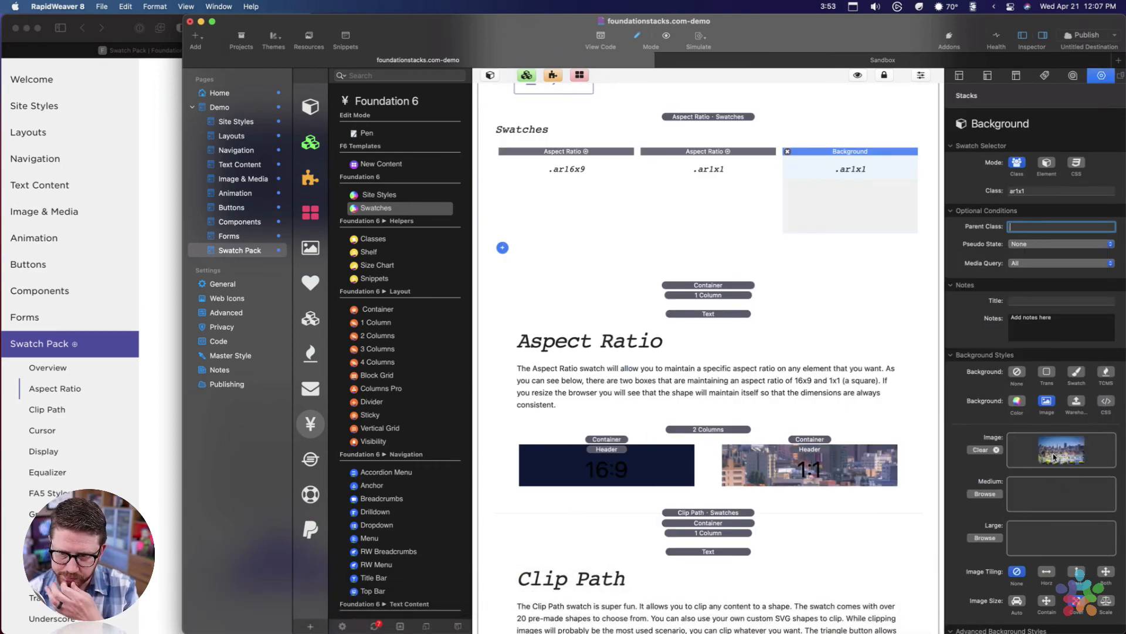
# Set the Background swatch's image size to Cover, and reload the Swatch Pack preview in Safari.
pyautogui.click(808, 440)
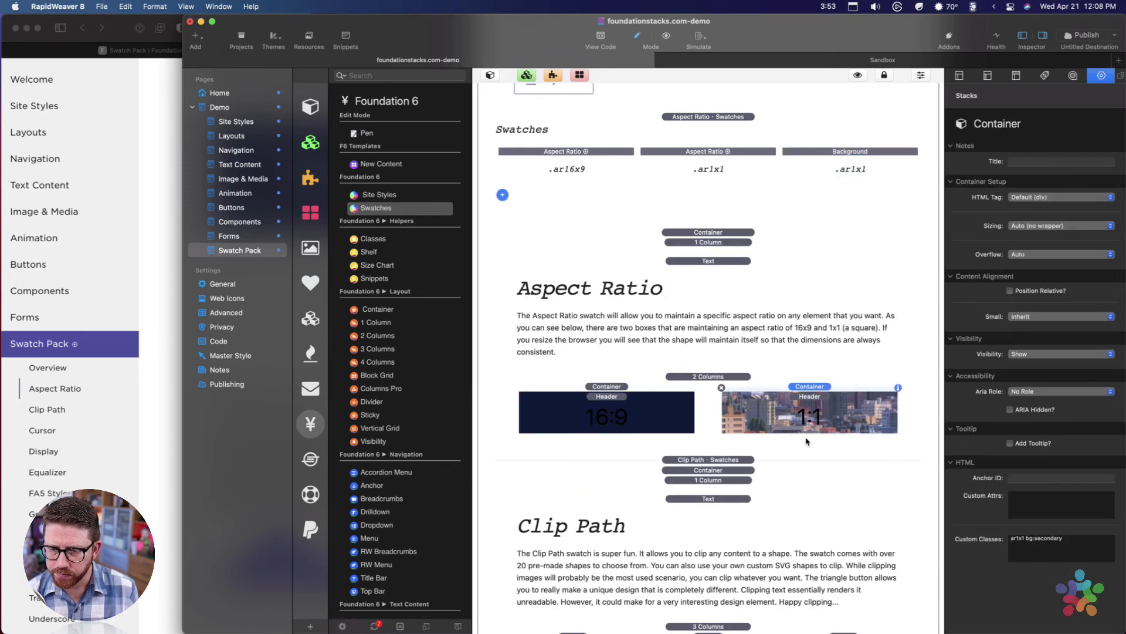
pyautogui.click(879, 154)
pyautogui.scroll(-3, 1036, 522)
pyautogui.click(1078, 439)
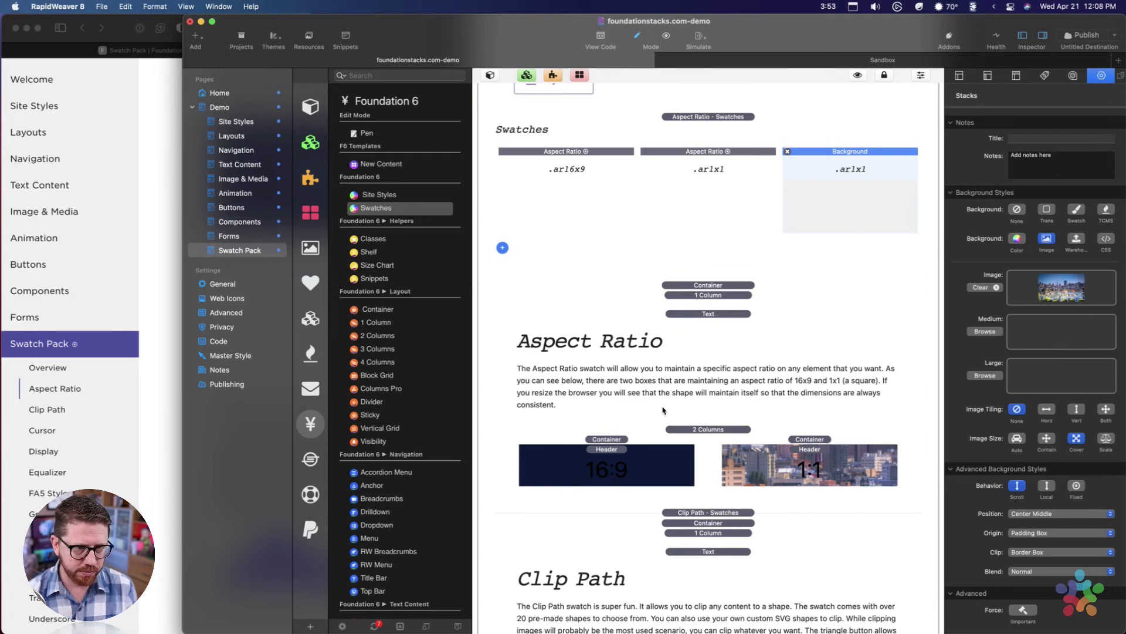
pyautogui.press('super+Tab')
pyautogui.press('super+r')
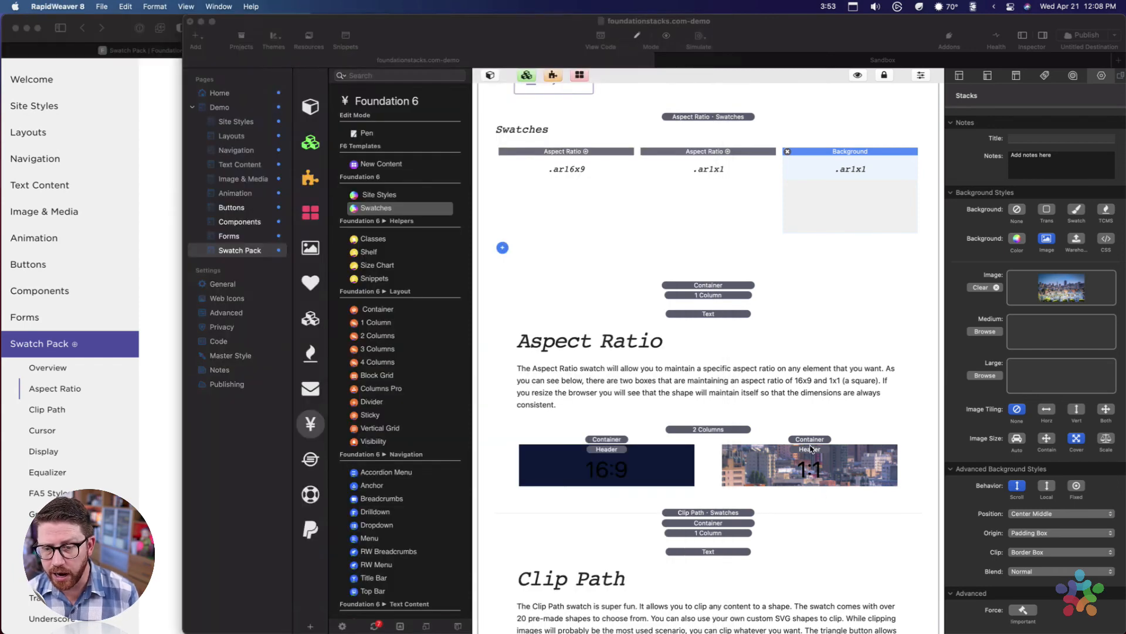
# Delete the 1:1 Header stack from its container, and reload the Swatch Pack preview in Safari.
pyautogui.click(813, 449)
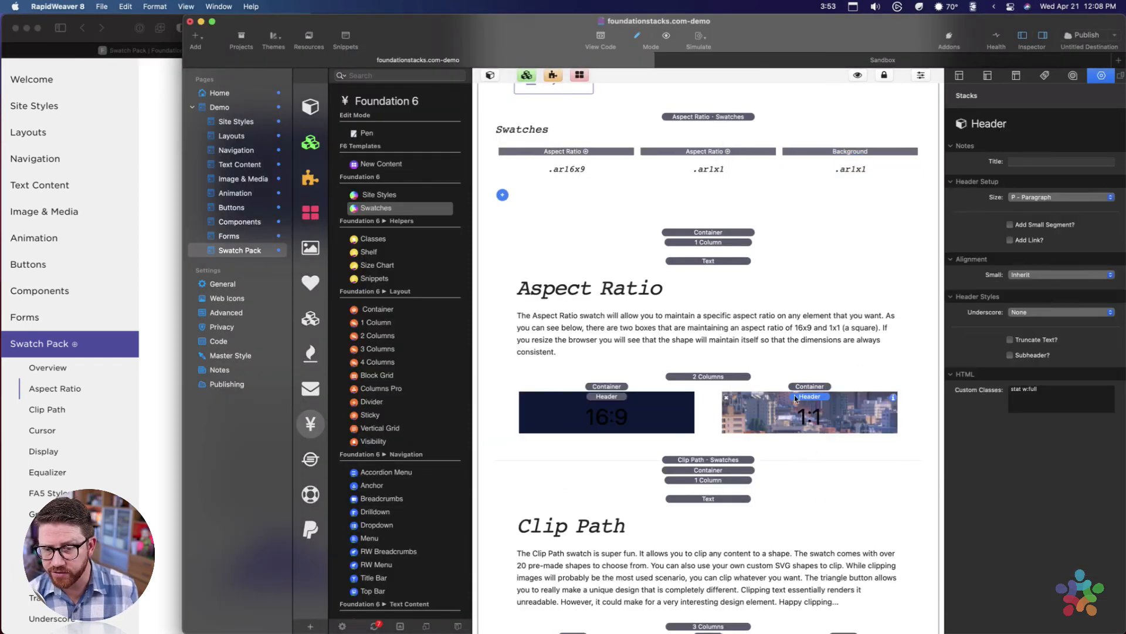
pyautogui.click(728, 400)
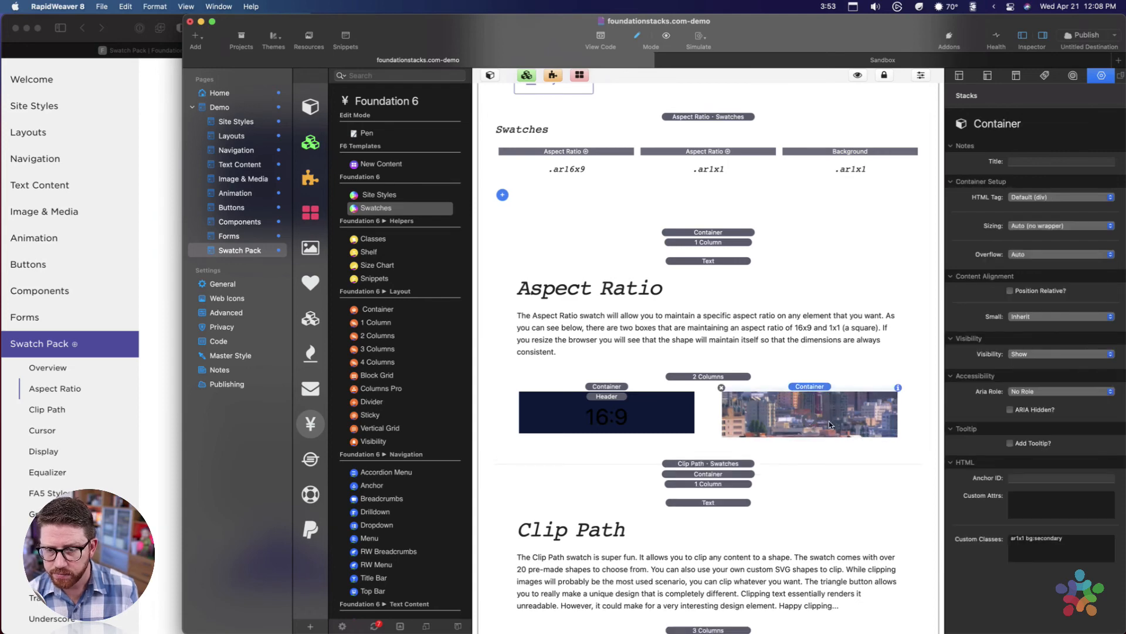
pyautogui.press('super+Tab')
pyautogui.press('super+r')
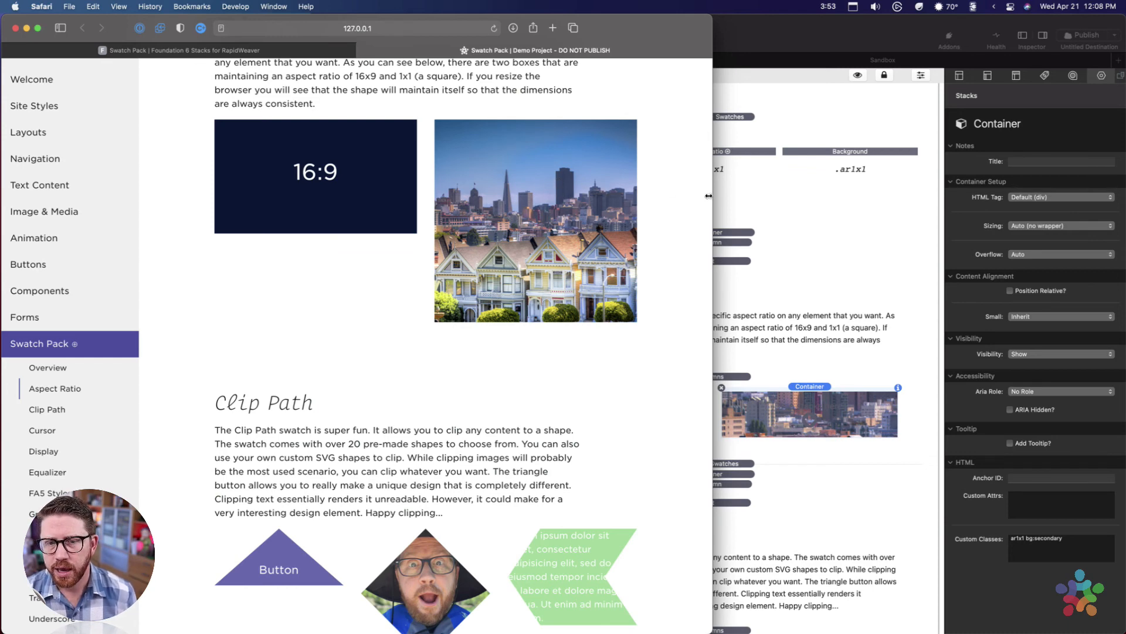
# Narrow and widen the browser window to check how the 16:9 box and the square image box scale.
pyautogui.moveTo(712, 195); pyautogui.dragTo(317, 176)
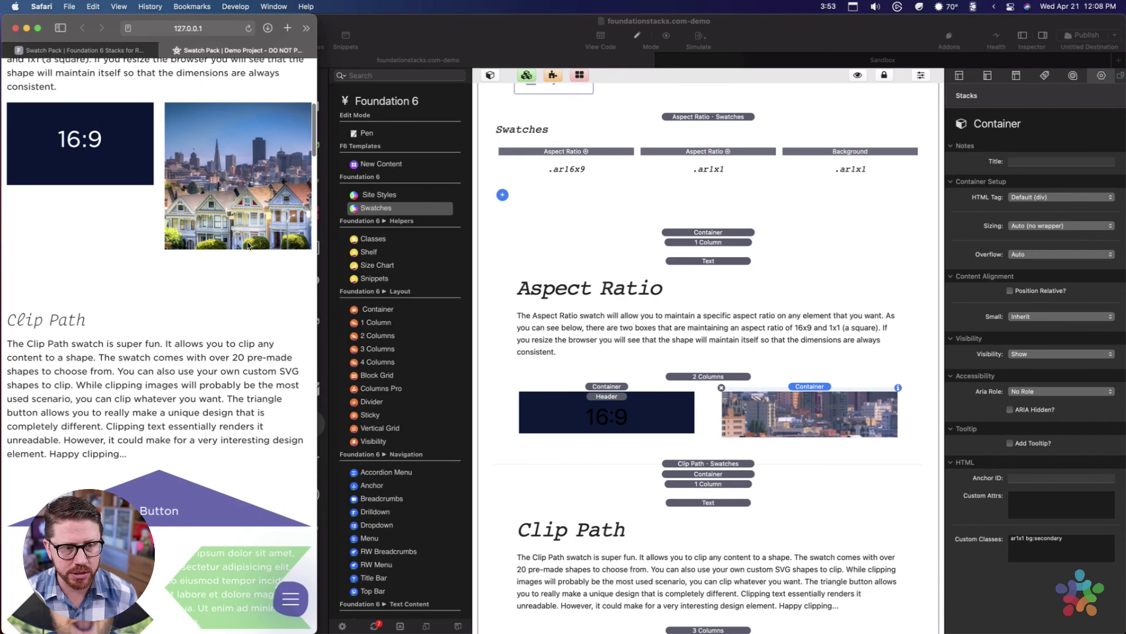
pyautogui.moveTo(317, 205); pyautogui.dragTo(786, 205)
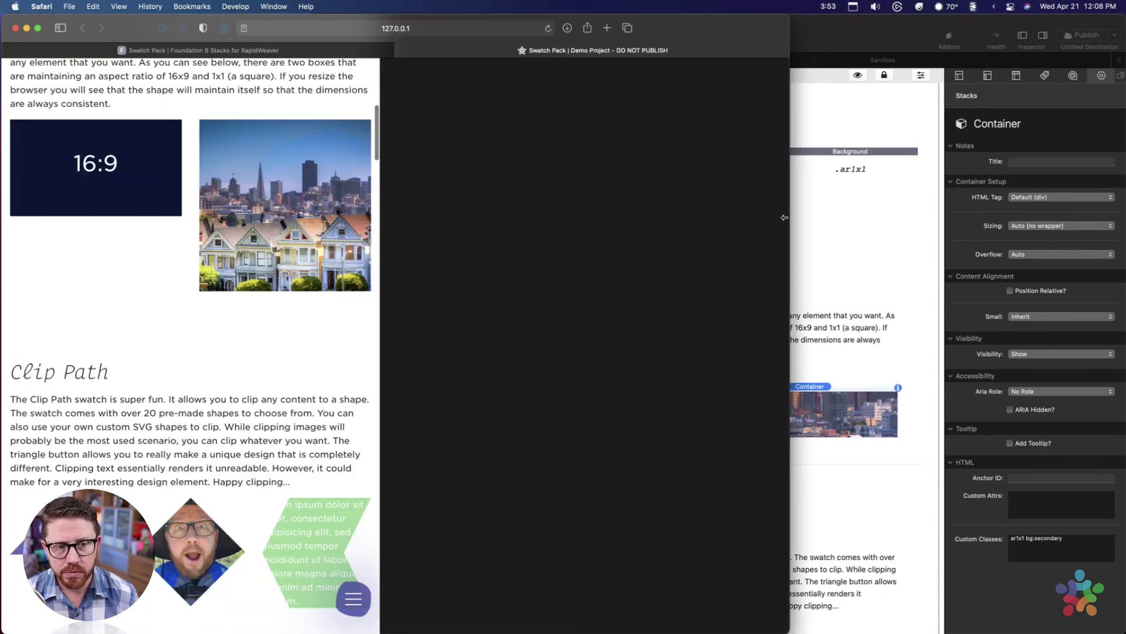